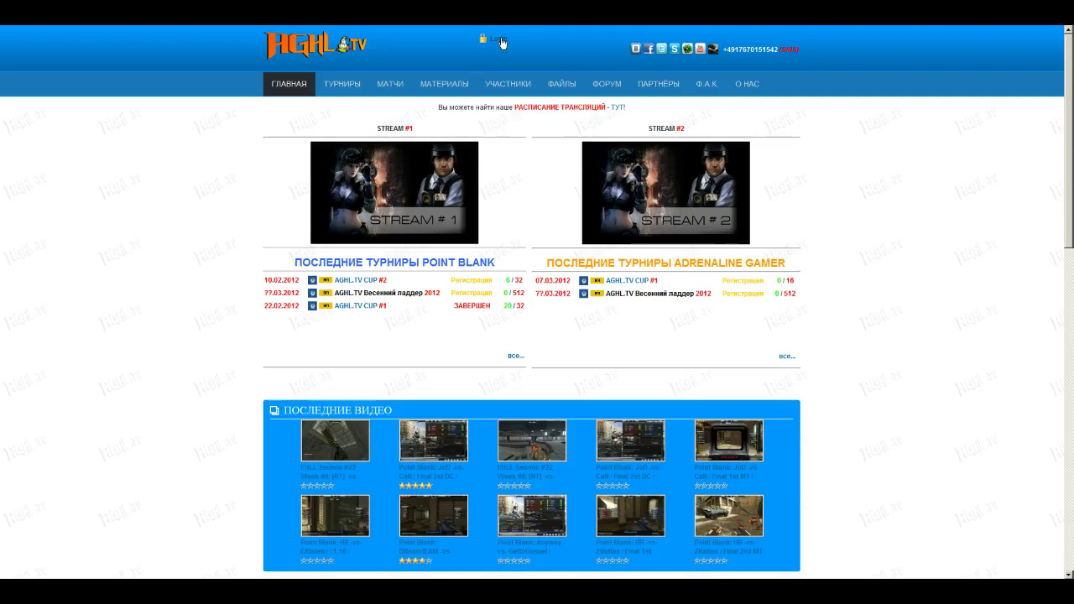
Step: Open the login popup from the top of the AGHL.TV home page
{"action": "left_click", "coordinate": [500, 39]}
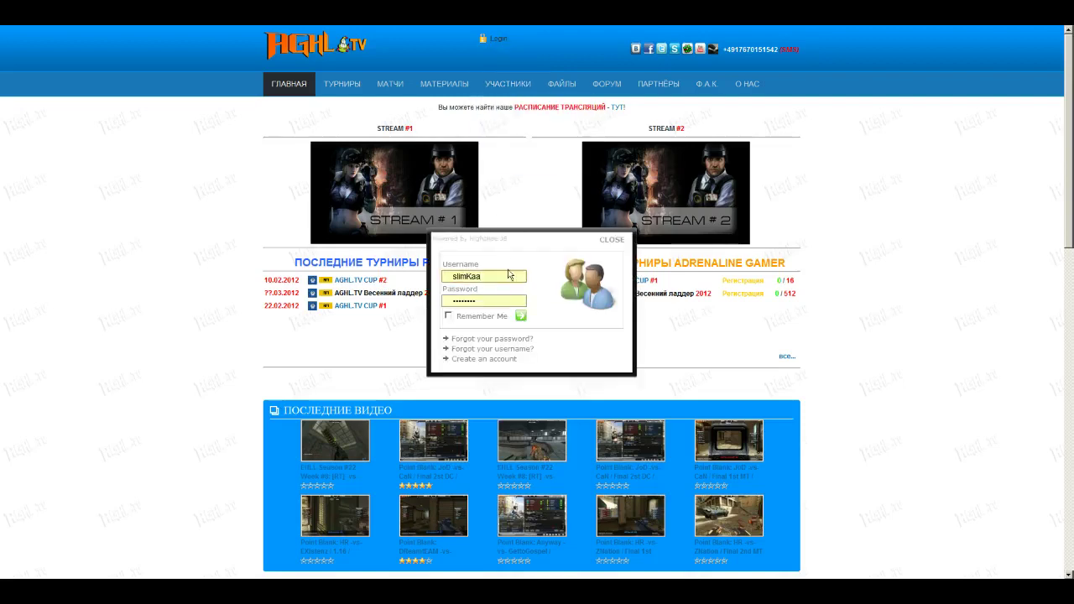
Step: Go to the new-account registration form and scroll through its fields
{"action": "left_click", "coordinate": [487, 361]}
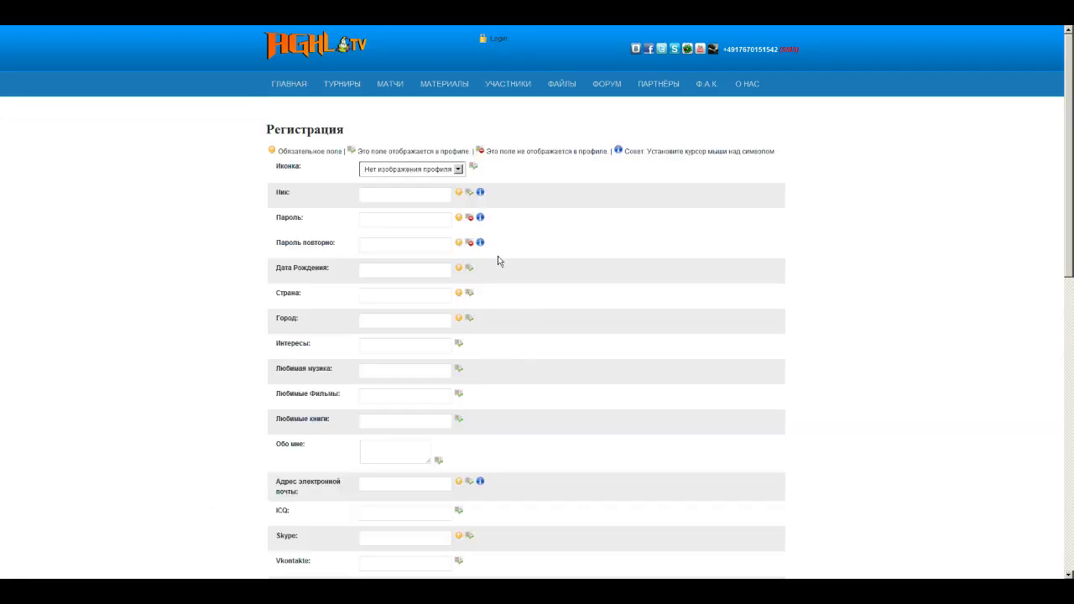
{"action": "scroll", "coordinate": [506, 235], "scroll_direction": "down", "scroll_amount": 8}
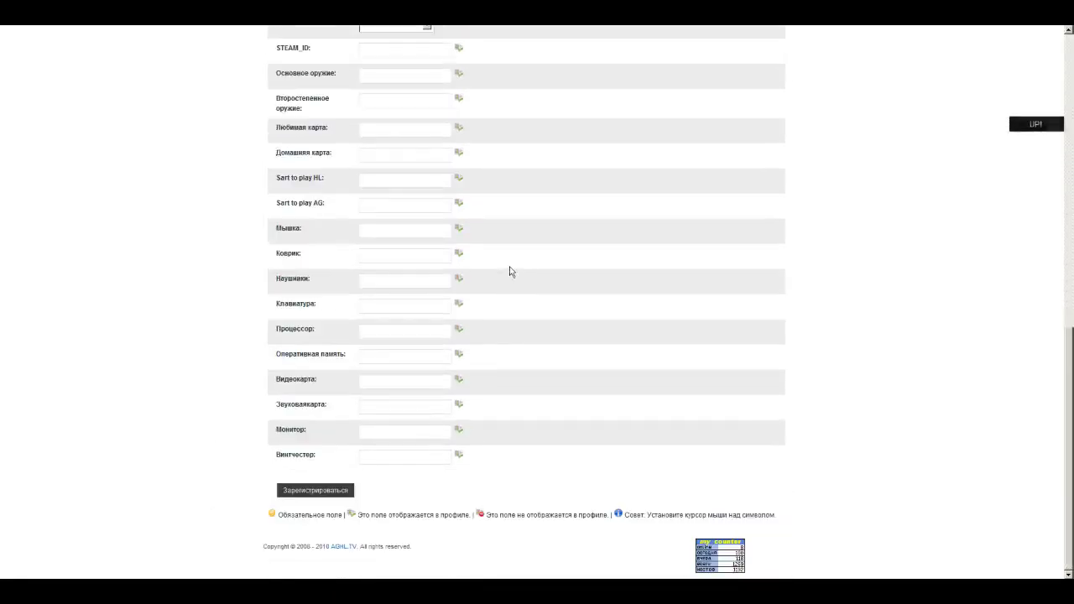
{"action": "scroll", "coordinate": [510, 271], "scroll_direction": "up", "scroll_amount": 8}
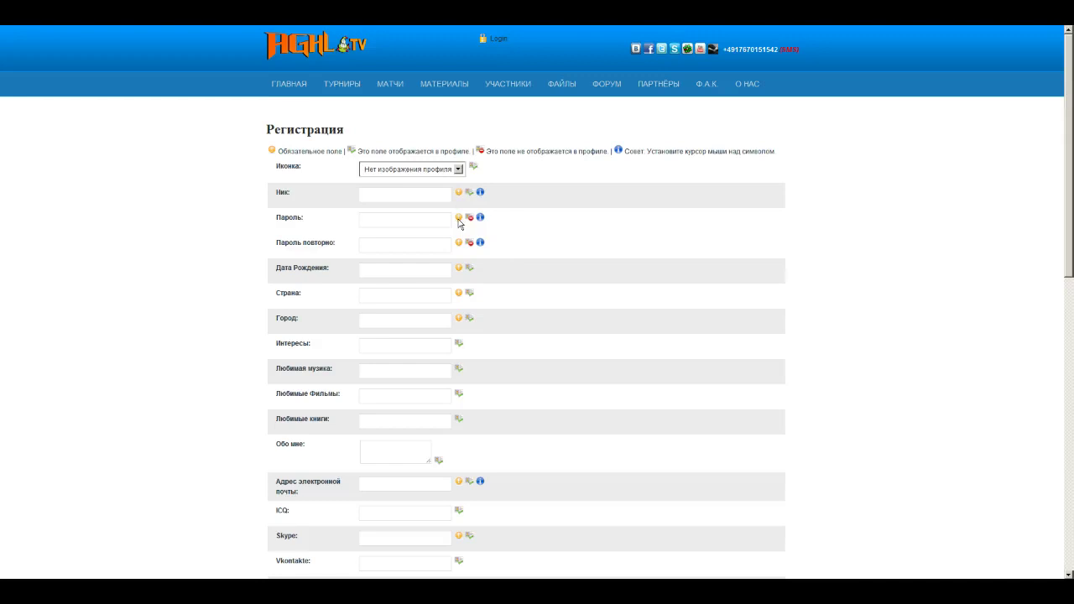
{"action": "scroll", "coordinate": [459, 222], "scroll_direction": "down", "scroll_amount": 8}
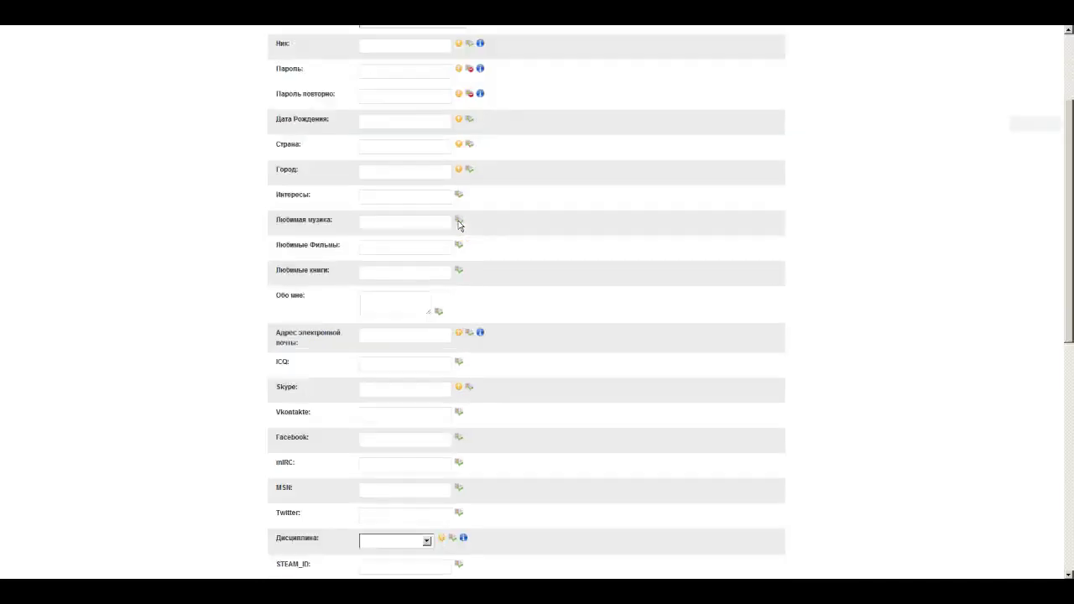
{"action": "scroll", "coordinate": [509, 296], "scroll_direction": "up", "scroll_amount": 8}
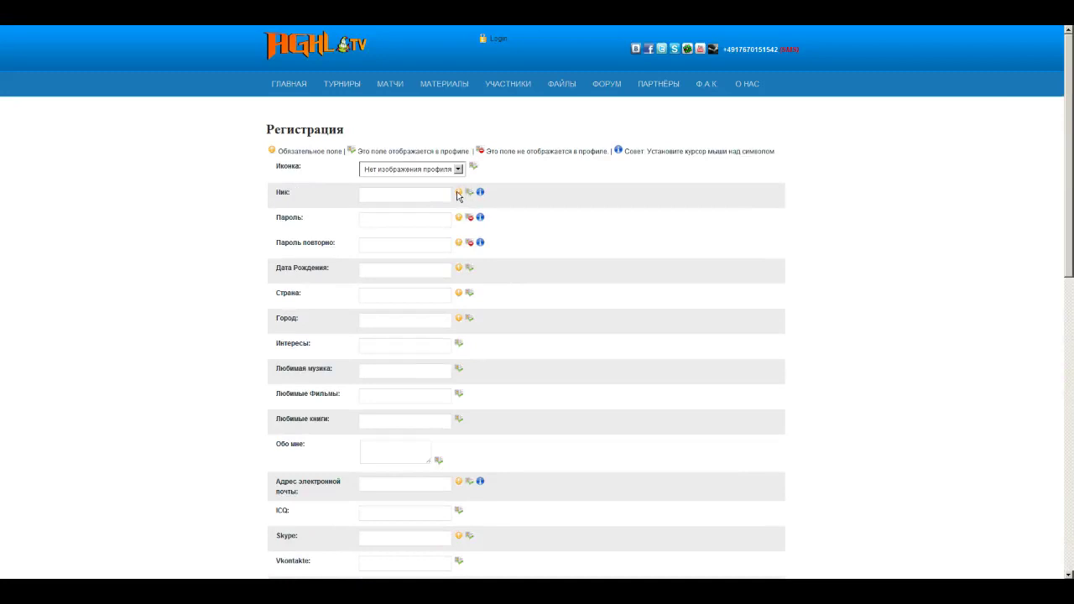
Step: Set the Иконка option to 'Загрузить изображение' and cancel the file chooser without picking a file
{"action": "left_click", "coordinate": [416, 169]}
{"action": "left_click", "coordinate": [403, 191]}
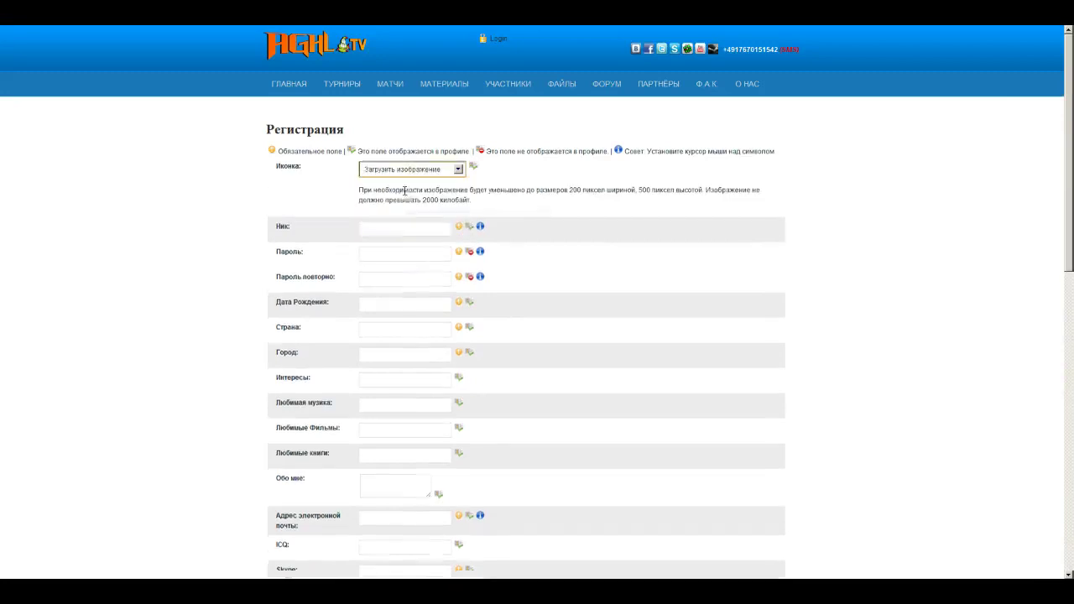
{"action": "left_click", "coordinate": [445, 222]}
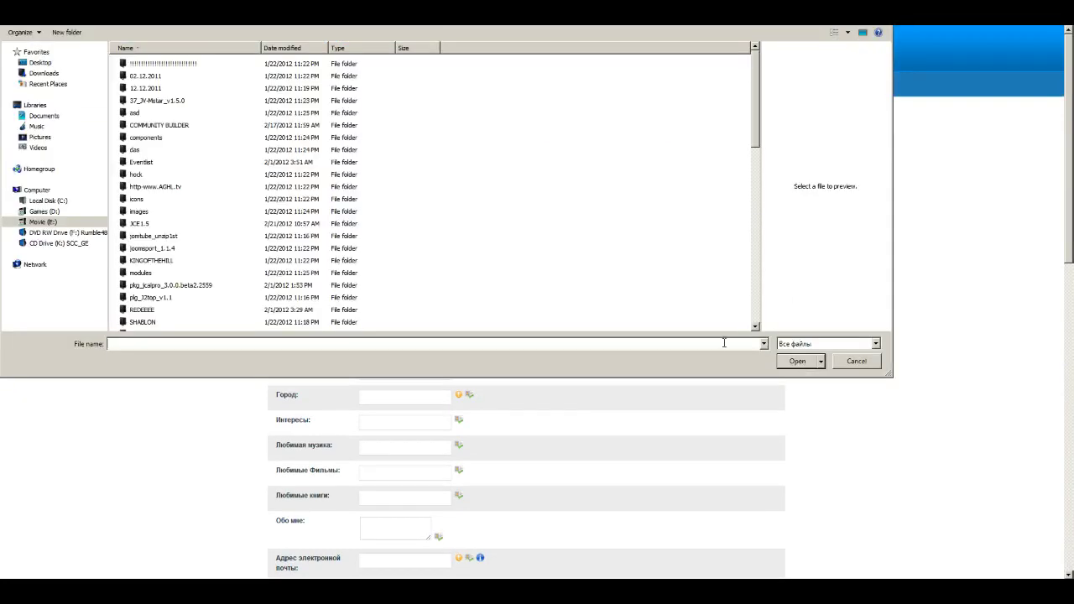
{"action": "left_click_drag", "start_coordinate": [758, 126], "coordinate": [756, 303]}
{"action": "scroll", "coordinate": [755, 302], "scroll_direction": "up", "scroll_amount": 7}
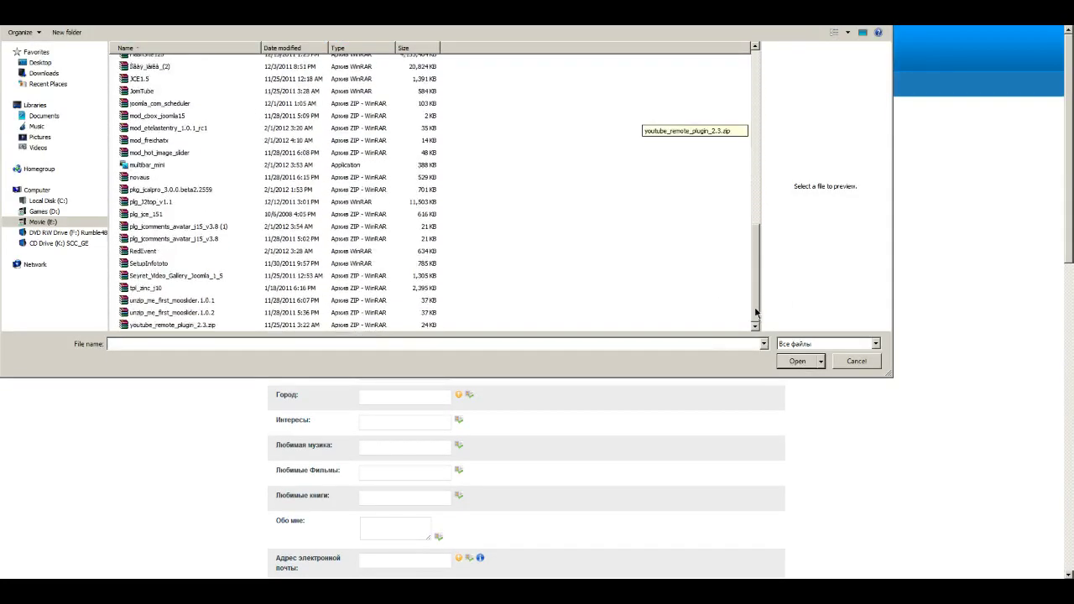
{"action": "left_click", "coordinate": [857, 362]}
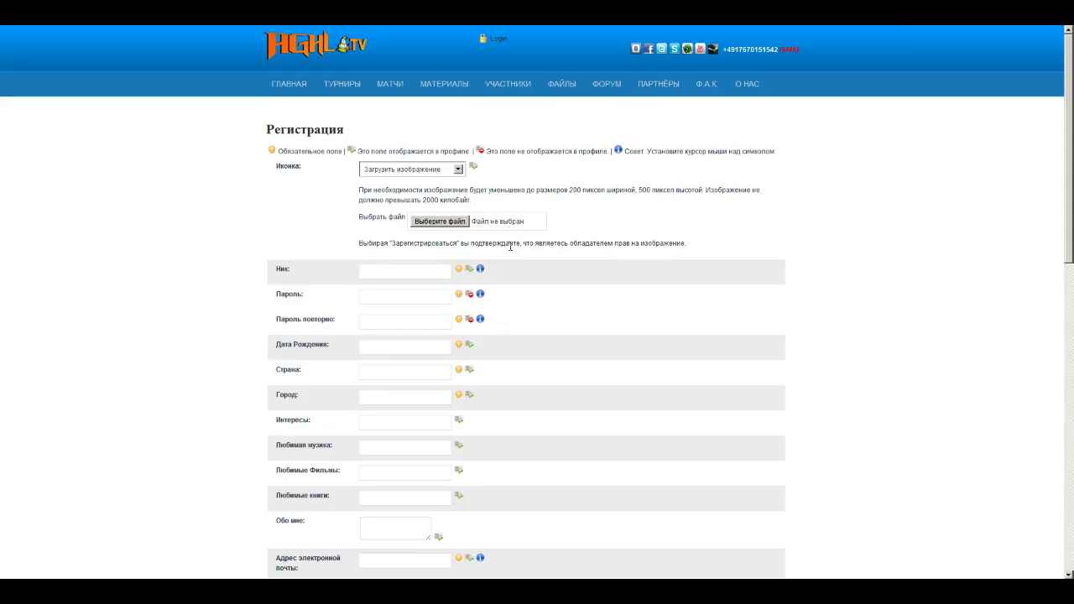
Step: Enter a nickname, then fill in the account password and its confirmation
{"action": "left_click", "coordinate": [431, 272]}
{"action": "type", "text": "ветаghltv"}
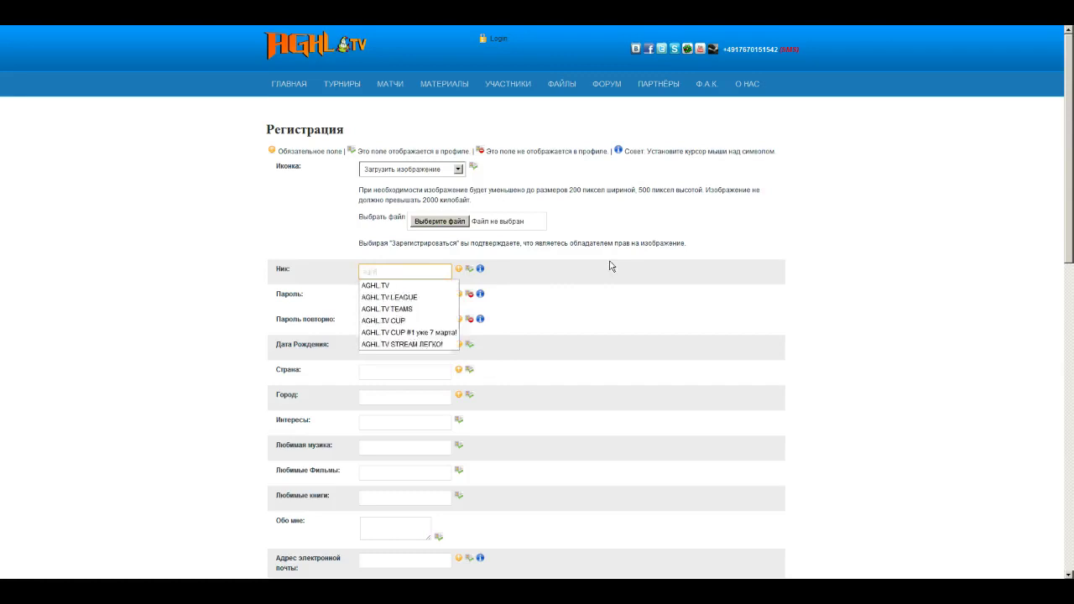
{"action": "left_click", "coordinate": [524, 272]}
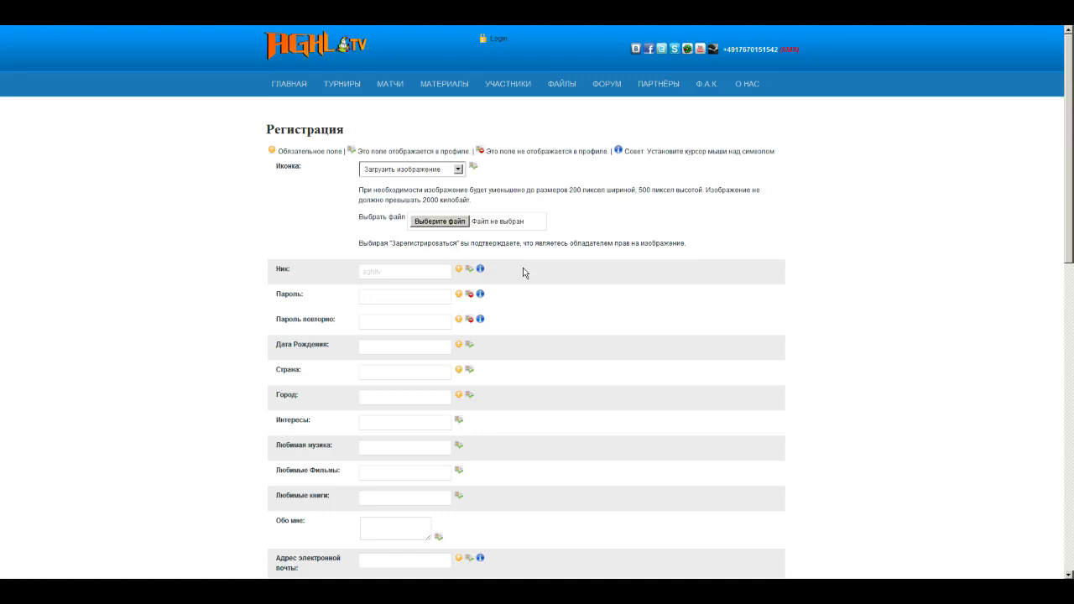
{"action": "left_click", "coordinate": [403, 297]}
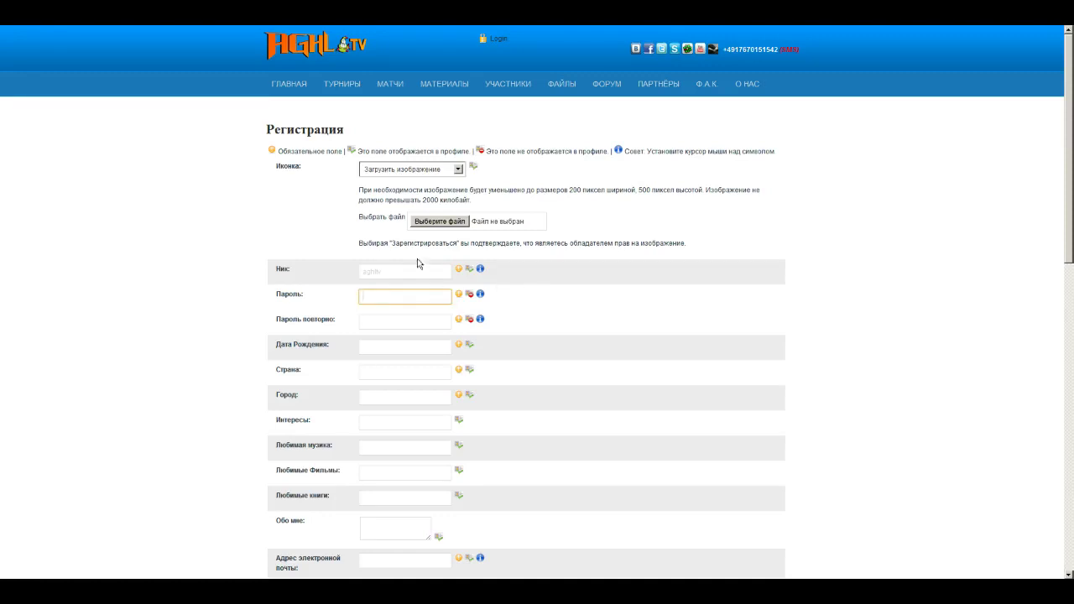
{"action": "left_click", "coordinate": [371, 325]}
Step: Fill in the birth date from suggestions, set country to Ukraine and city to Kiew
{"action": "left_click", "coordinate": [395, 343]}
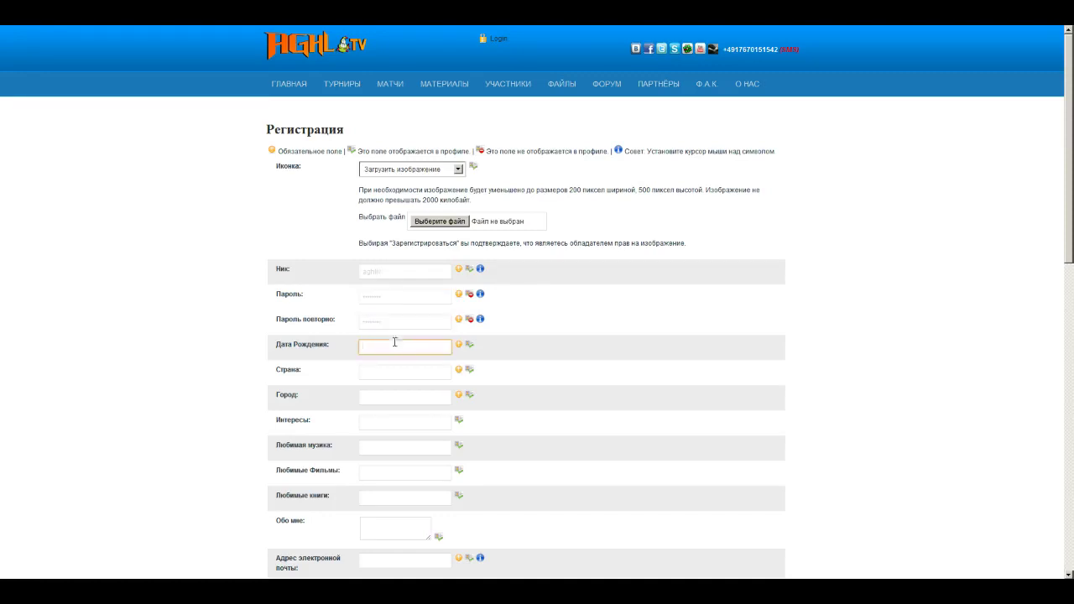
{"action": "left_click", "coordinate": [410, 345]}
{"action": "left_click", "coordinate": [388, 370]}
{"action": "left_click", "coordinate": [388, 370]}
{"action": "left_click", "coordinate": [378, 374]}
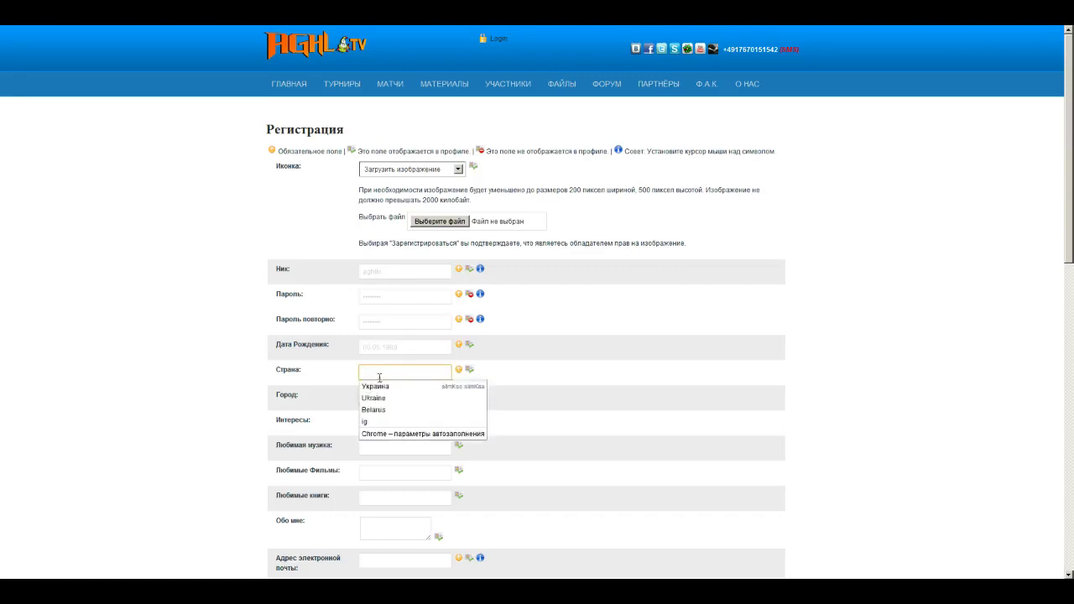
{"action": "left_click", "coordinate": [399, 386]}
{"action": "left_click", "coordinate": [399, 397]}
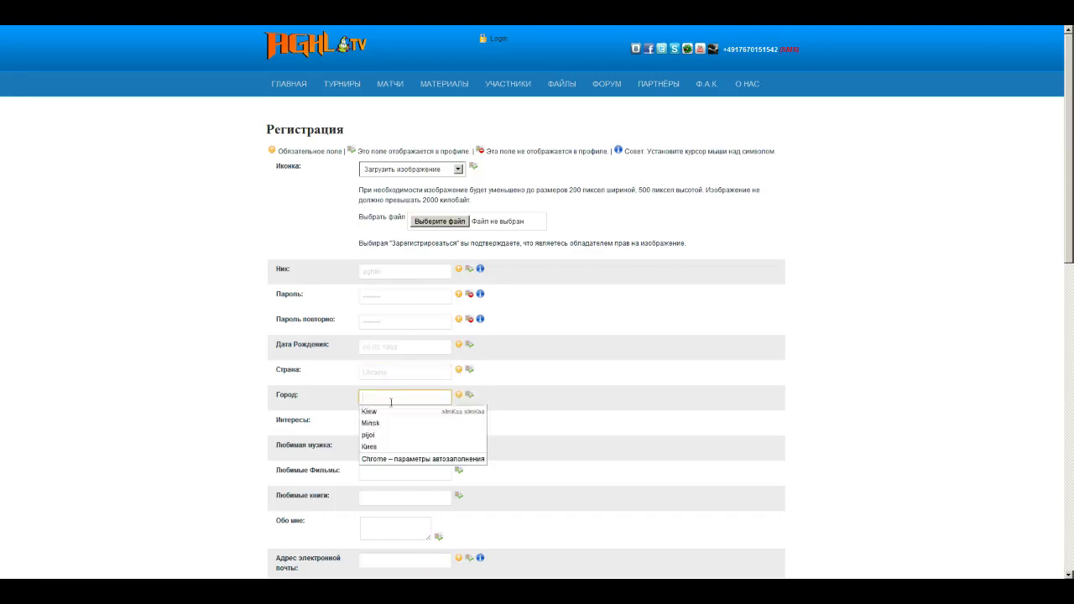
{"action": "left_click", "coordinate": [376, 412]}
{"action": "left_click", "coordinate": [378, 421]}
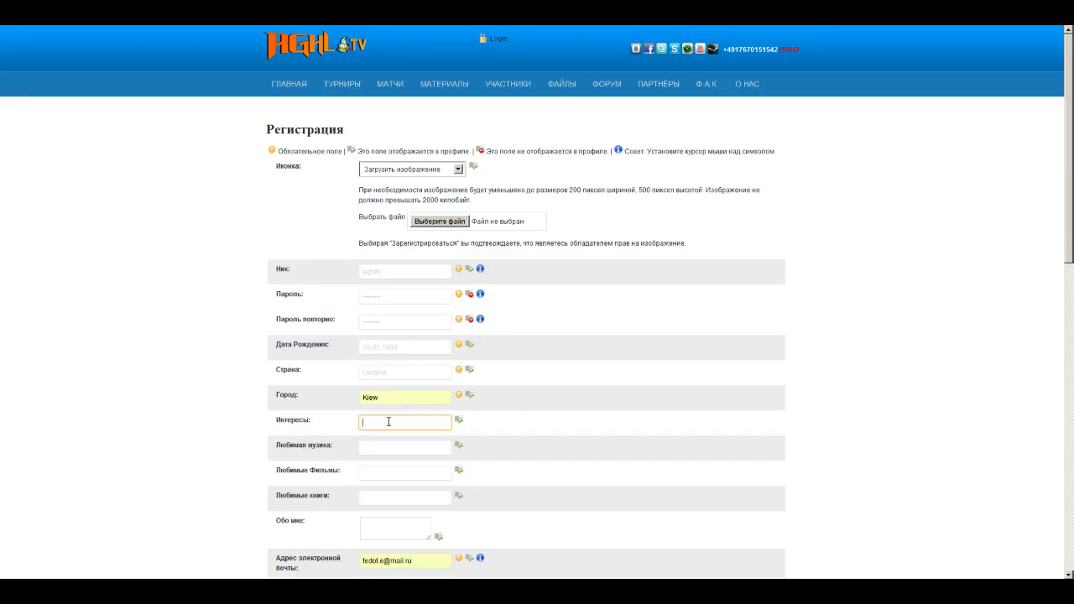
Step: Scroll down to the email address field and leave the entered address as is
{"action": "scroll", "coordinate": [490, 403], "scroll_direction": "down", "scroll_amount": 1}
{"action": "scroll", "coordinate": [461, 324], "scroll_direction": "down", "scroll_amount": 2}
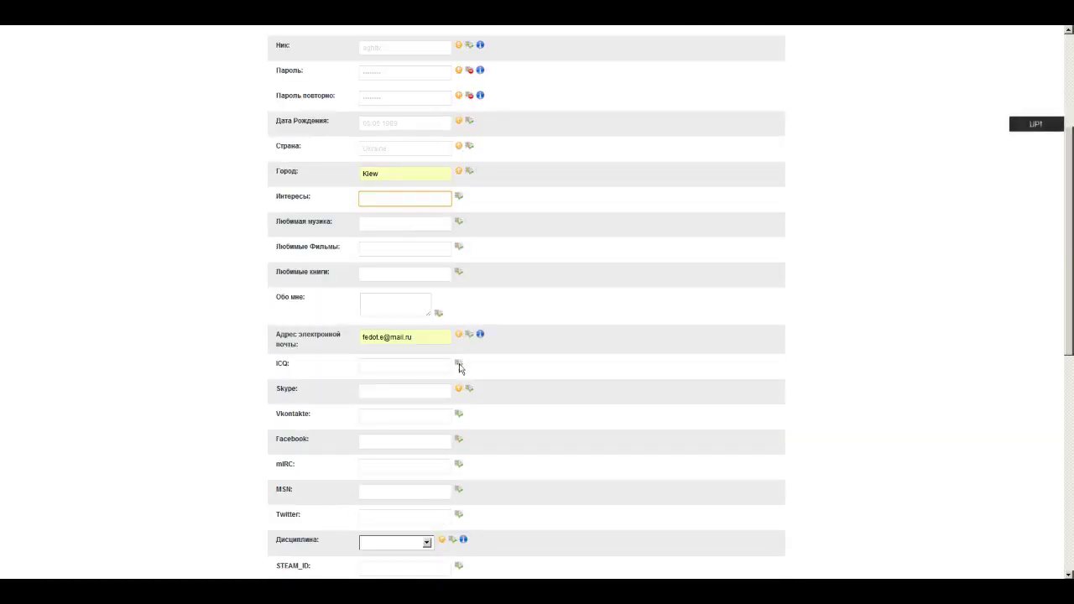
{"action": "left_click", "coordinate": [412, 336]}
{"action": "triple_click", "coordinate": [422, 338]}
{"action": "left_click", "coordinate": [423, 338]}
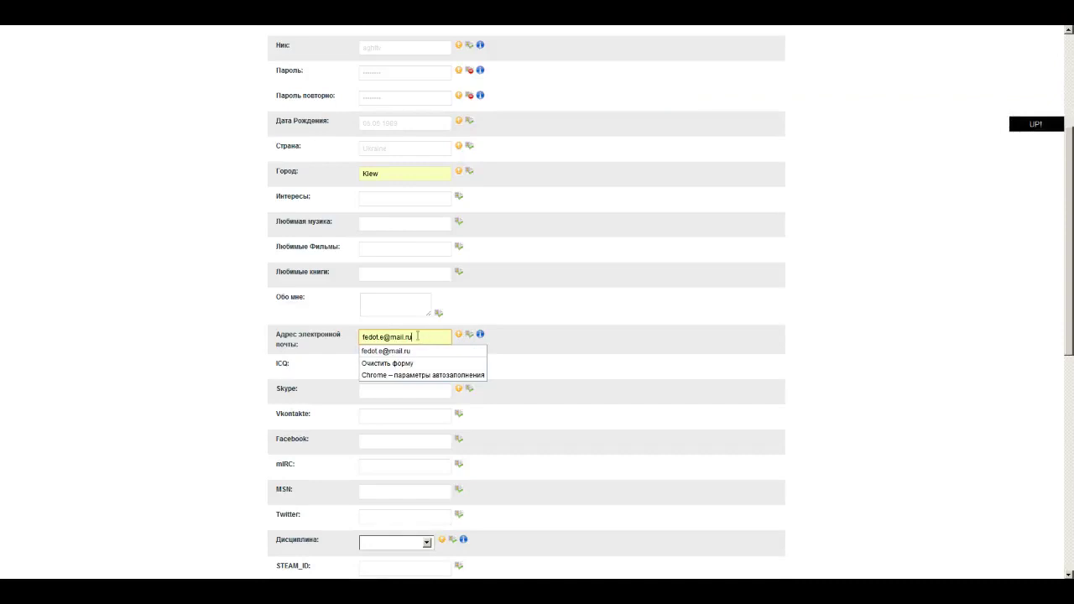
{"action": "scroll", "coordinate": [419, 323], "scroll_direction": "down", "scroll_amount": 2}
{"action": "scroll", "coordinate": [425, 284], "scroll_direction": "up", "scroll_amount": 1}
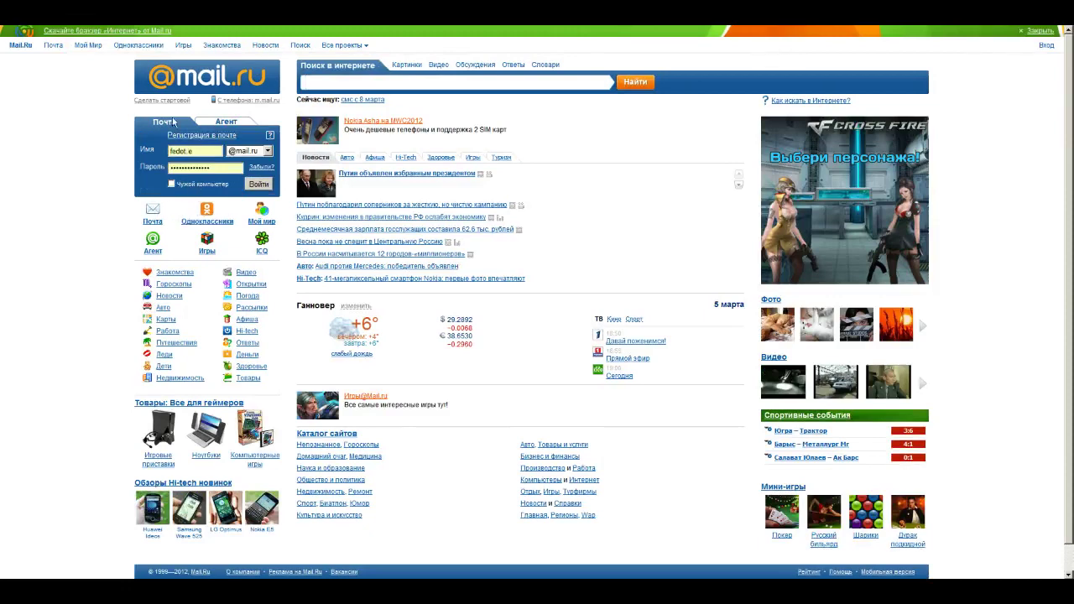
Step: Start a new Mail.ru mailbox registration and enter the first and last name
{"action": "left_click", "coordinate": [202, 136]}
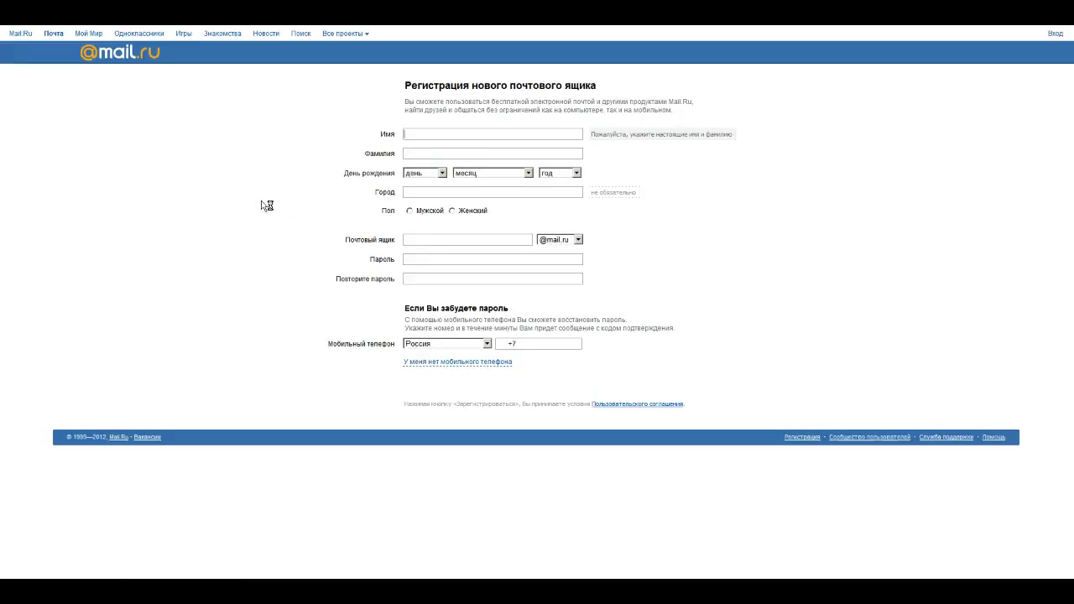
{"action": "left_click", "coordinate": [433, 132]}
{"action": "type", "text": "agh"}
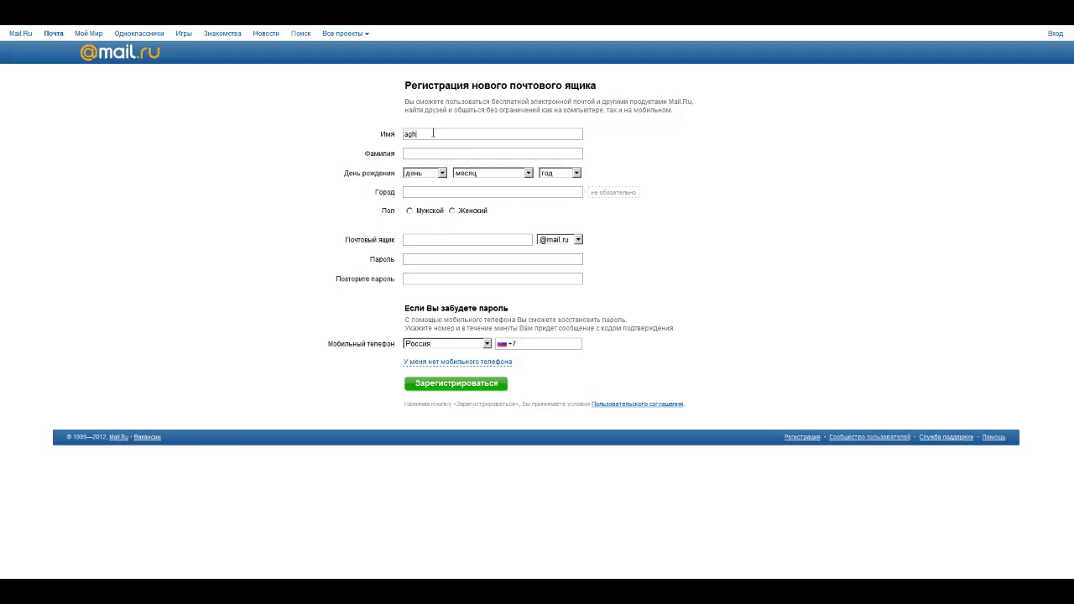
{"action": "type", "text": "ltvwvw"}
{"action": "left_click", "coordinate": [469, 154]}
{"action": "left_click", "coordinate": [424, 173]}
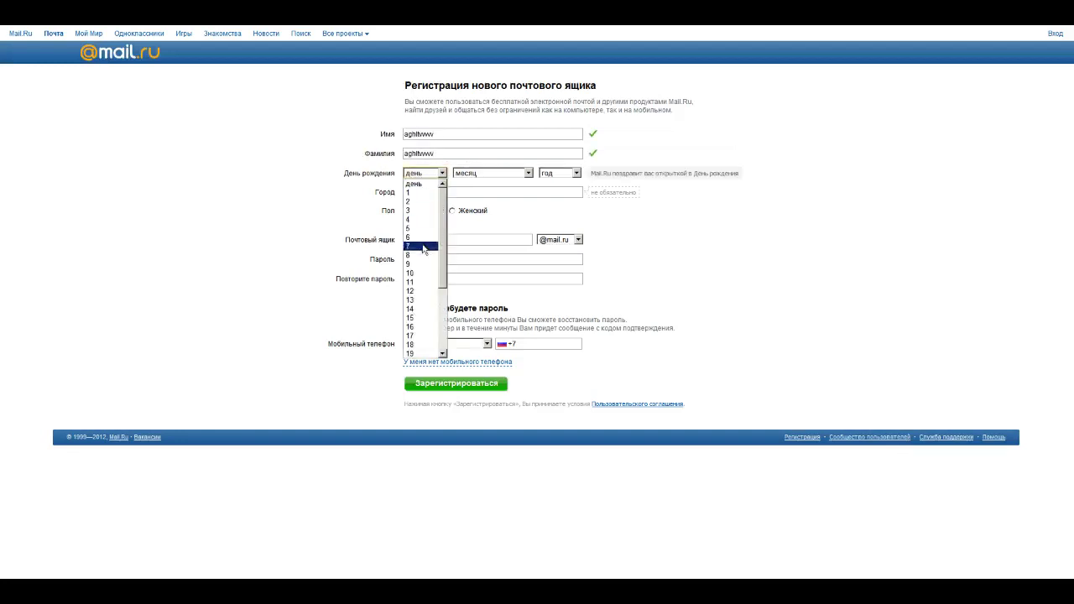
{"action": "left_click", "coordinate": [420, 234]}
{"action": "left_click", "coordinate": [461, 172]}
{"action": "left_click", "coordinate": [470, 236]}
{"action": "left_click", "coordinate": [558, 173]}
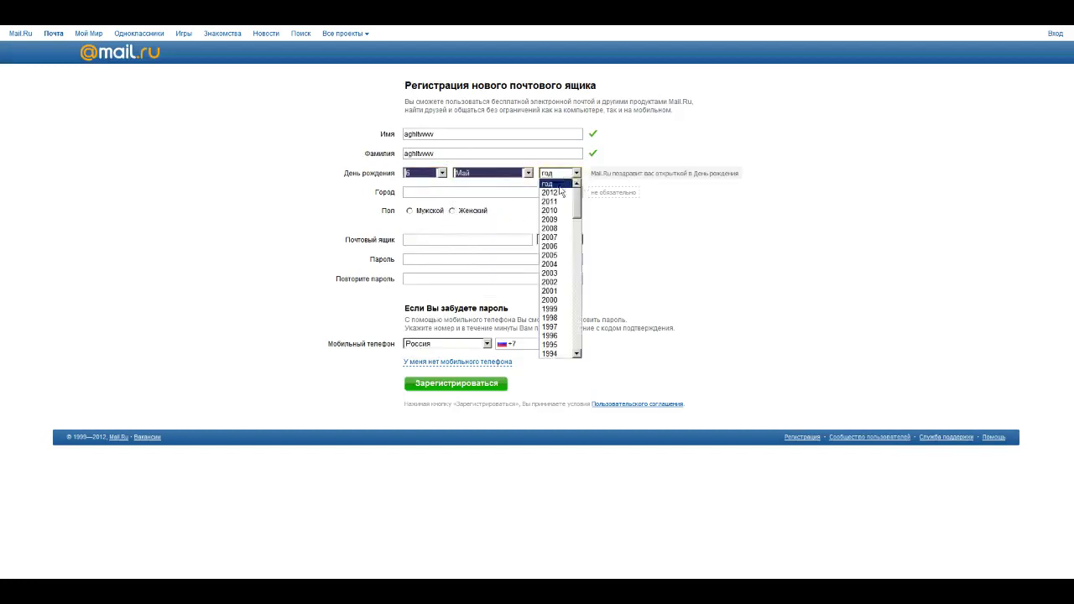
{"action": "scroll", "coordinate": [558, 242], "scroll_direction": "down", "scroll_amount": 13}
{"action": "scroll", "coordinate": [556, 242], "scroll_direction": "up", "scroll_amount": 8}
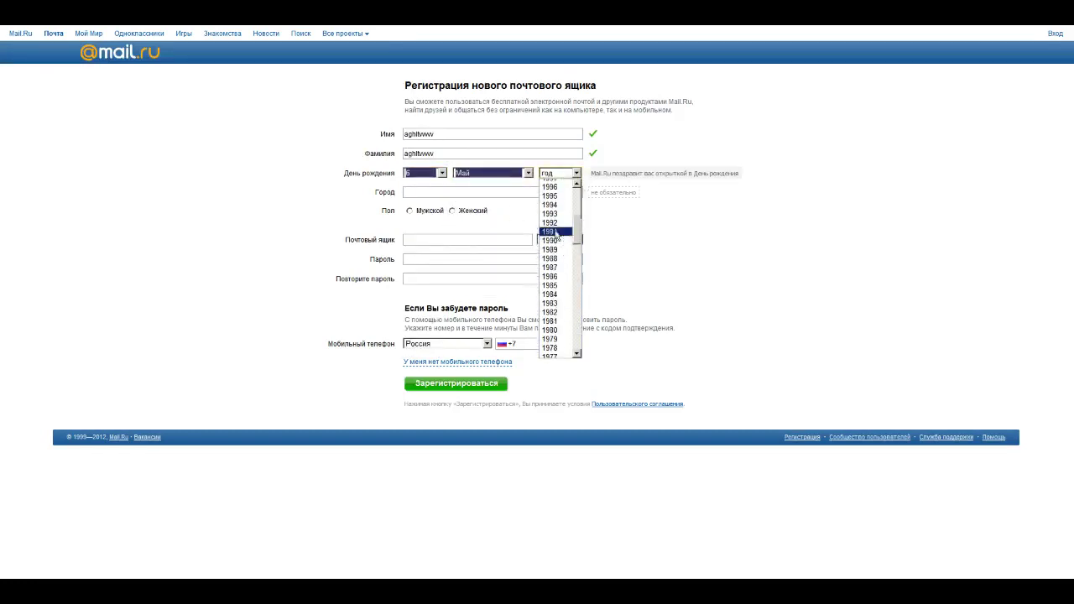
{"action": "left_click", "coordinate": [554, 250]}
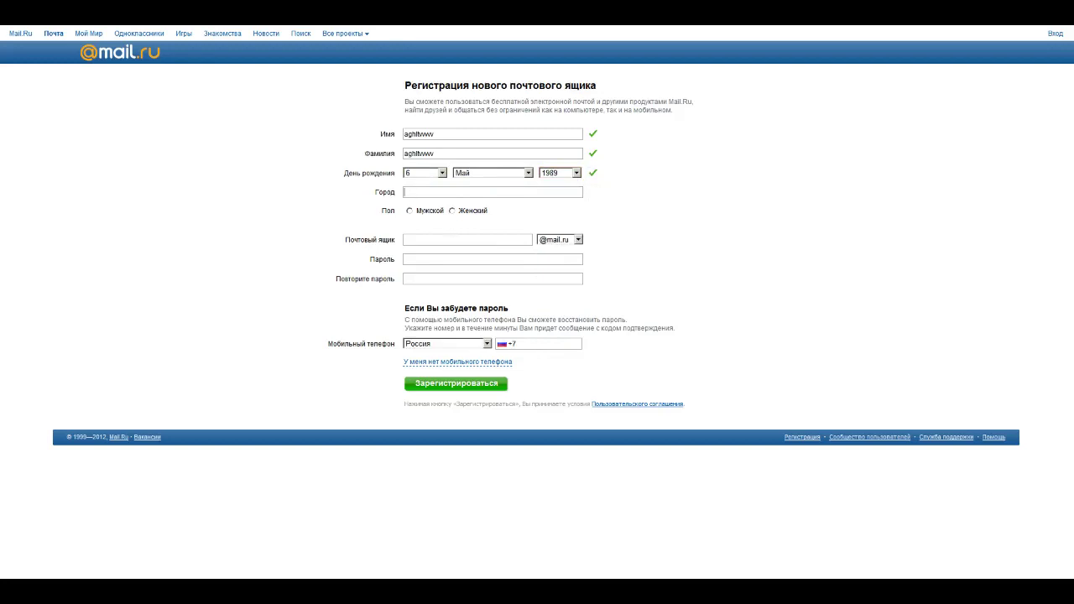
Step: Set city to Москва, Россия, gender to male, and take a suggested mailbox name
{"action": "left_click", "coordinate": [414, 193]}
{"action": "left_click", "coordinate": [413, 217]}
{"action": "left_click", "coordinate": [409, 211]}
{"action": "left_click", "coordinate": [458, 242]}
{"action": "left_click", "coordinate": [501, 227]}
{"action": "left_click", "coordinate": [426, 259]}
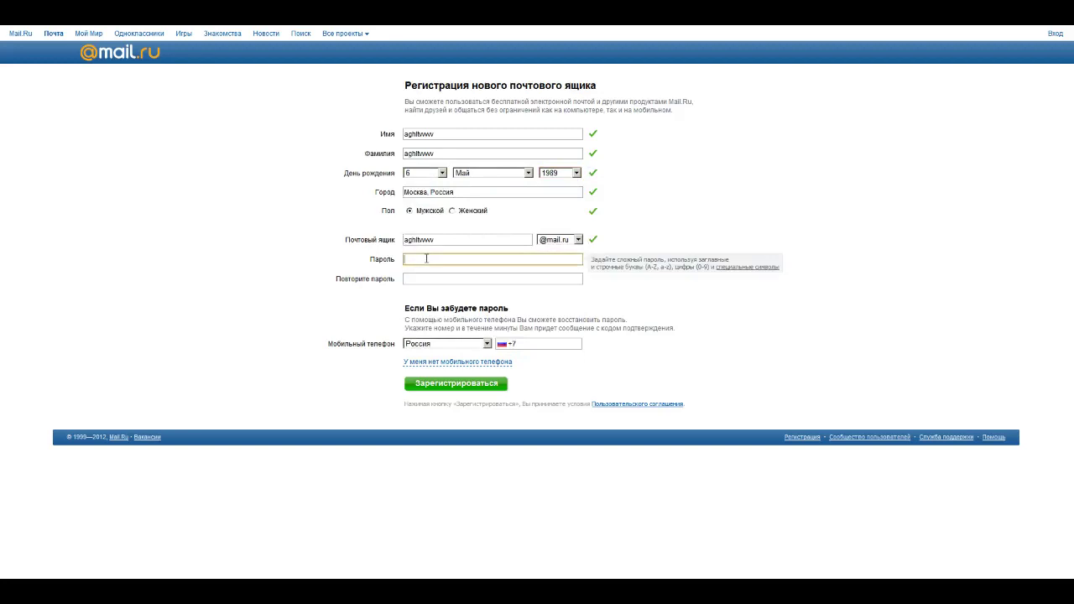
{"action": "type", "text": "•••••••••"}
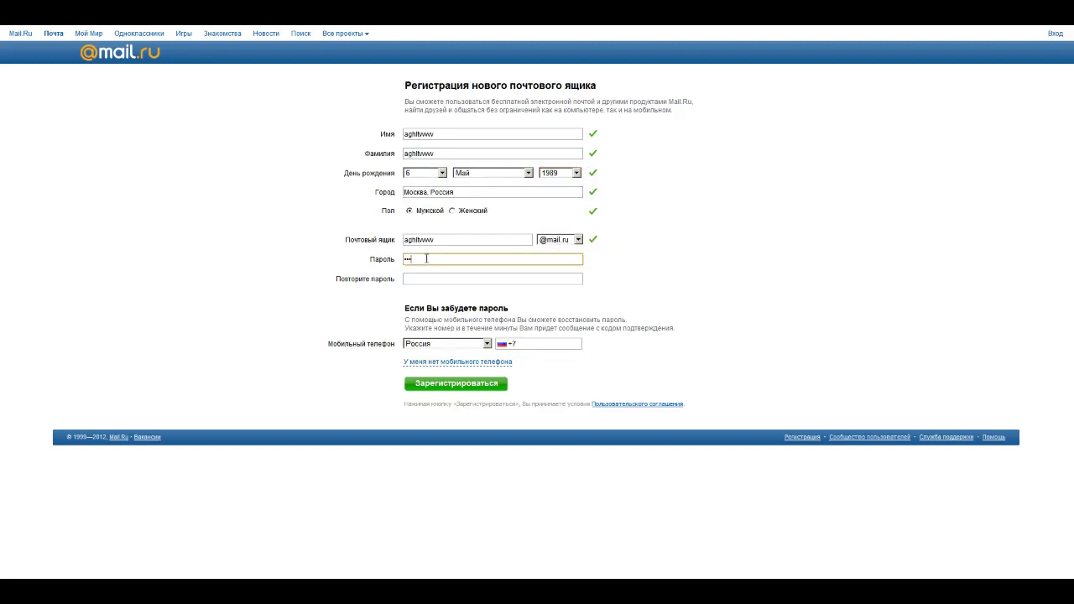
{"action": "type", "text": "•••"}
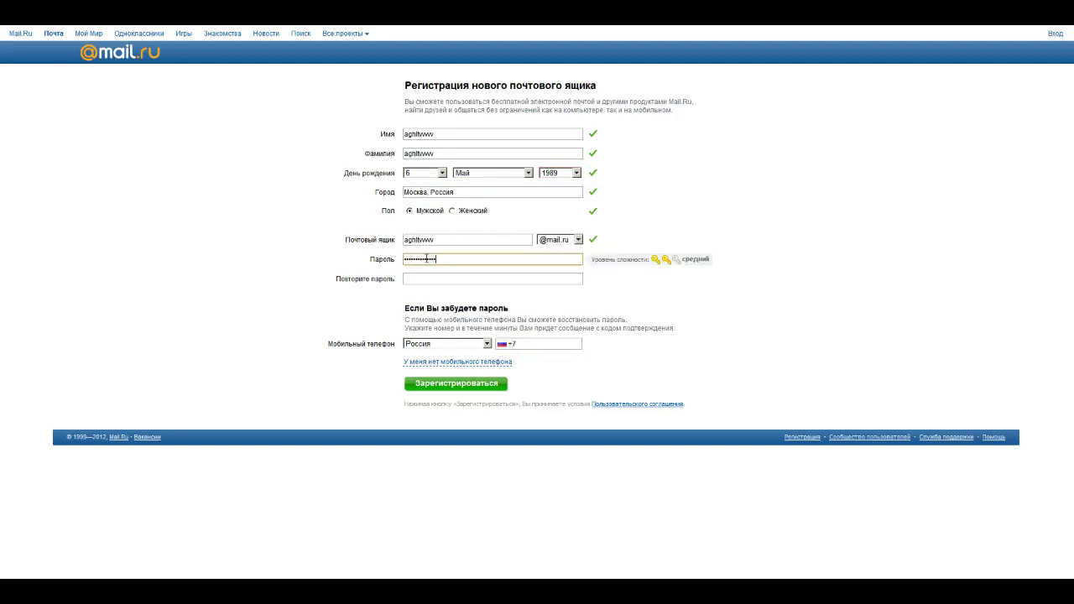
{"action": "key", "text": "Tab"}
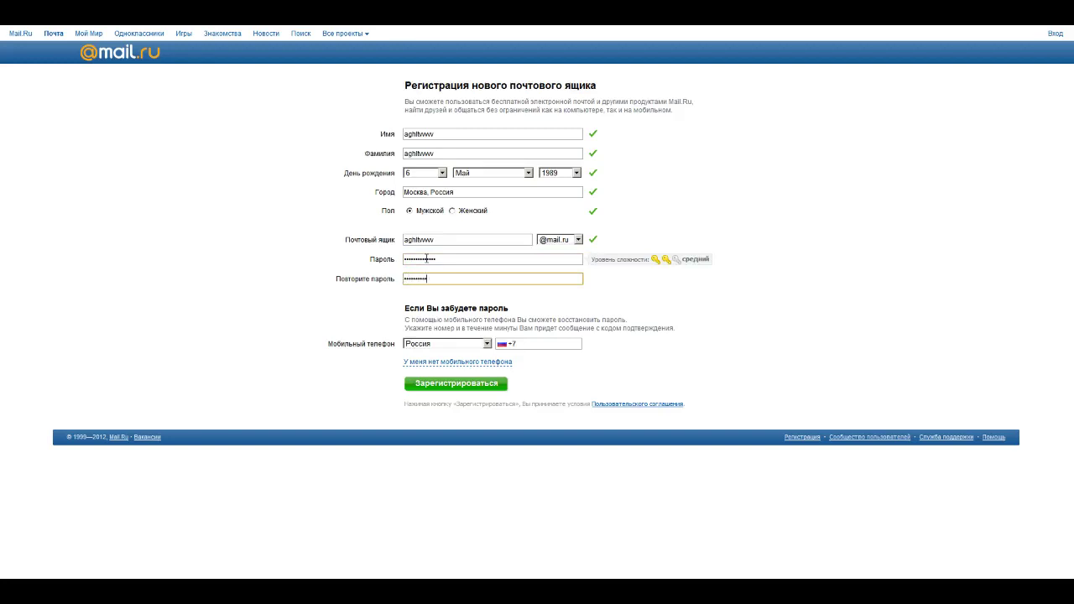
{"action": "left_click", "coordinate": [445, 362]}
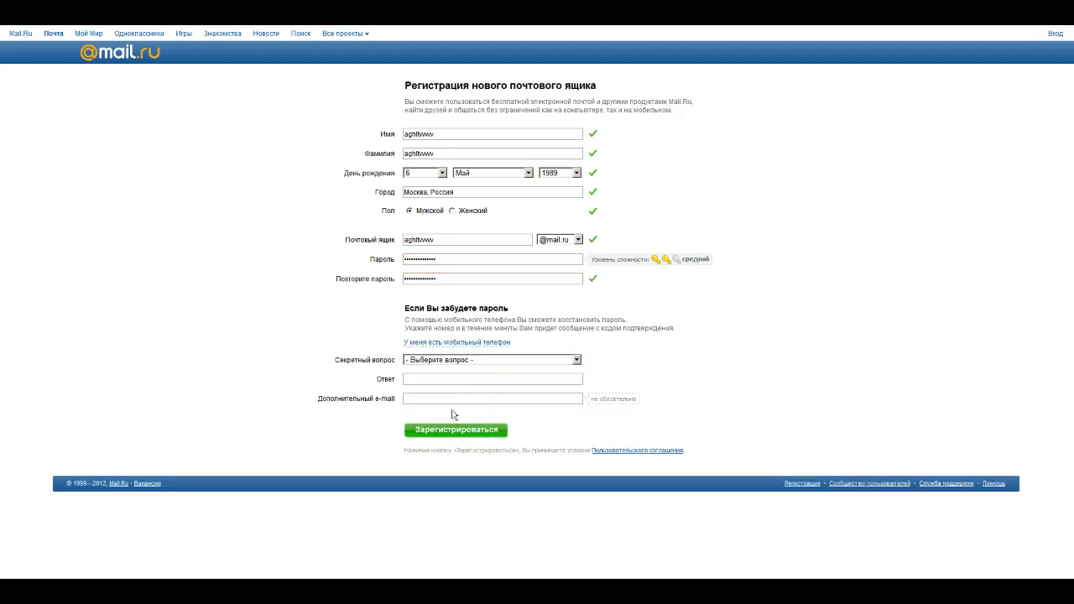
{"action": "left_click", "coordinate": [445, 360]}
{"action": "left_click", "coordinate": [445, 381]}
{"action": "left_click", "coordinate": [447, 379]}
{"action": "type", "text": "11111"}
Step: Type 11111 into the additional e-mail field, then select that invalid entry
{"action": "key", "text": "Tab"}
{"action": "type", "text": "11111"}
{"action": "left_click", "coordinate": [445, 429]}
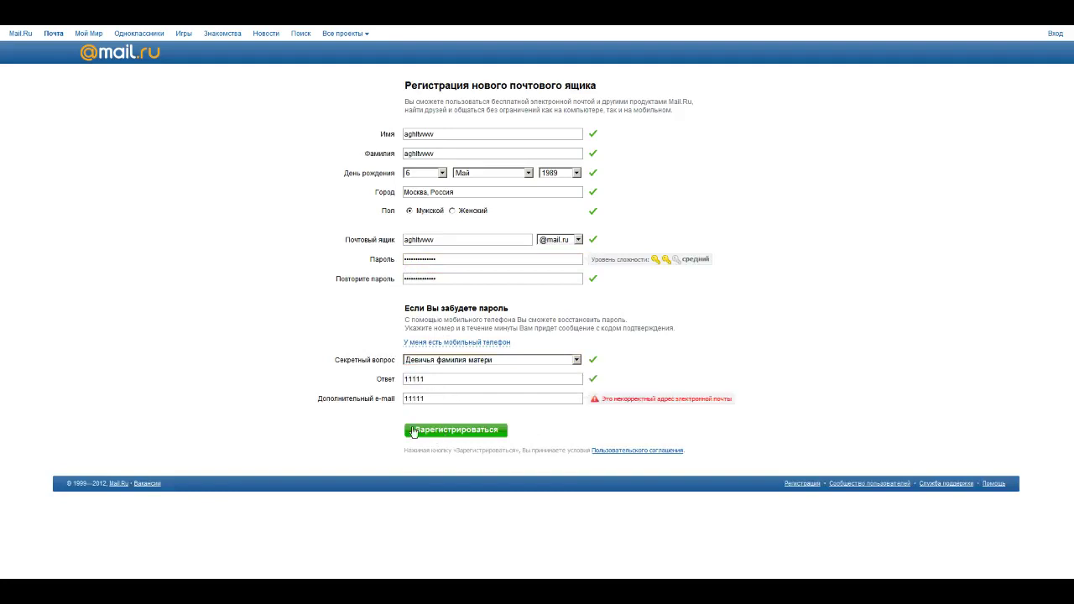
{"action": "double_click", "coordinate": [416, 399]}
Step: Clear the extra e-mail, submit with captcha 4PXX58, and copy the new mailbox address
{"action": "key", "text": "BackSpace"}
{"action": "left_click", "coordinate": [443, 431]}
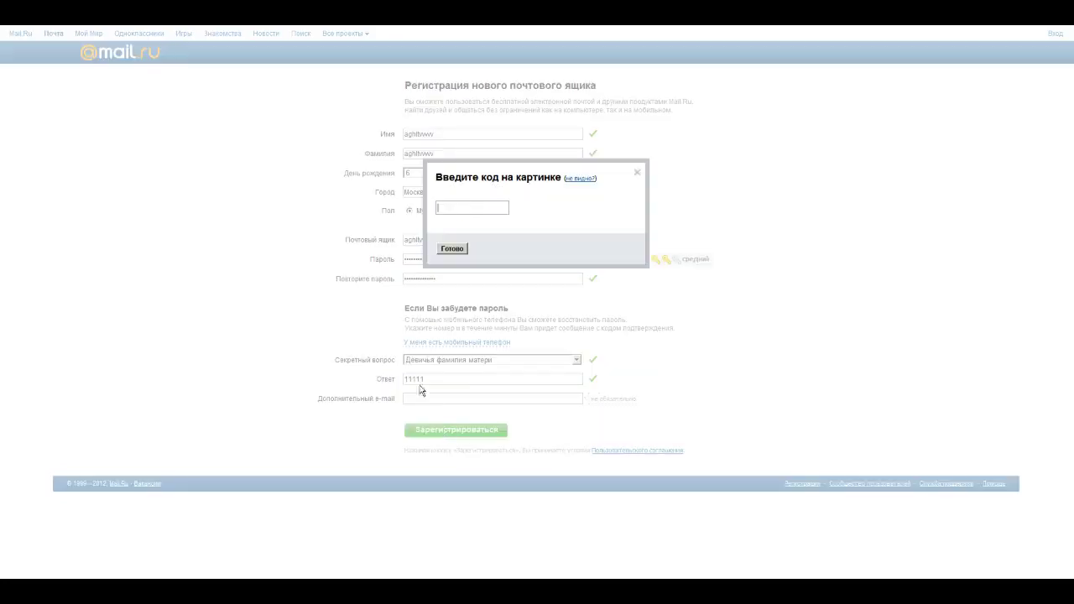
{"action": "left_click", "coordinate": [450, 213]}
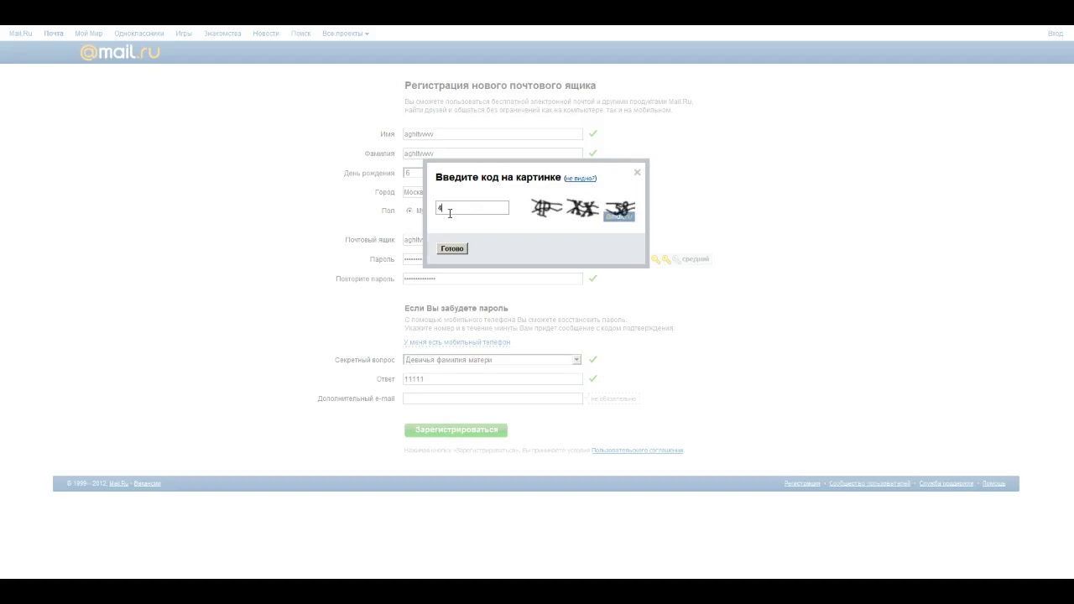
{"action": "type", "text": "4PXX58"}
{"action": "left_click", "coordinate": [451, 249]}
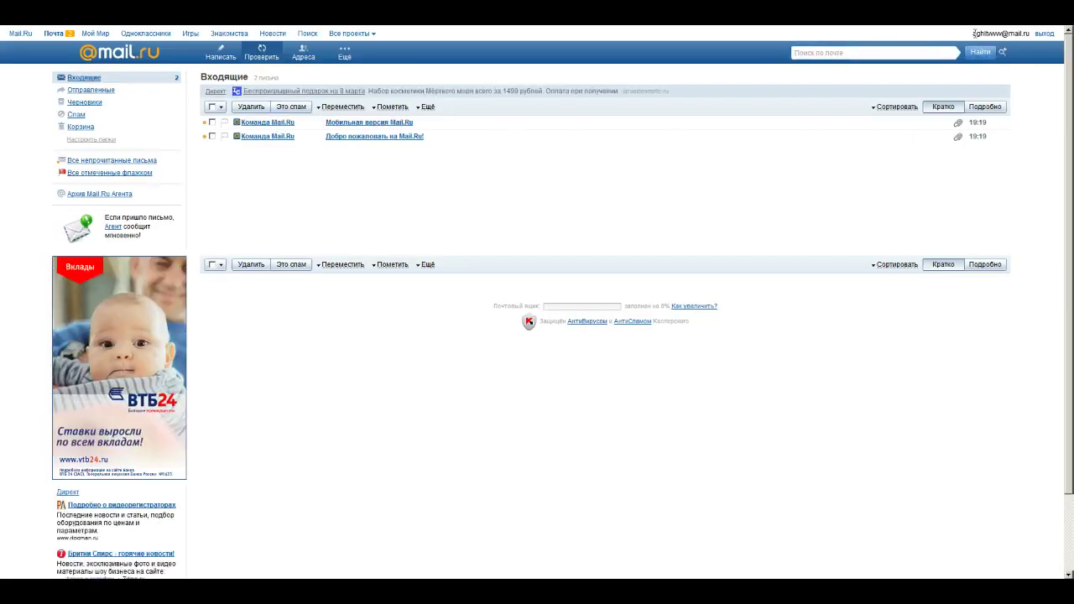
{"action": "left_click_drag", "start_coordinate": [974, 33], "coordinate": [1031, 34]}
{"action": "key", "text": "ctrl+c"}
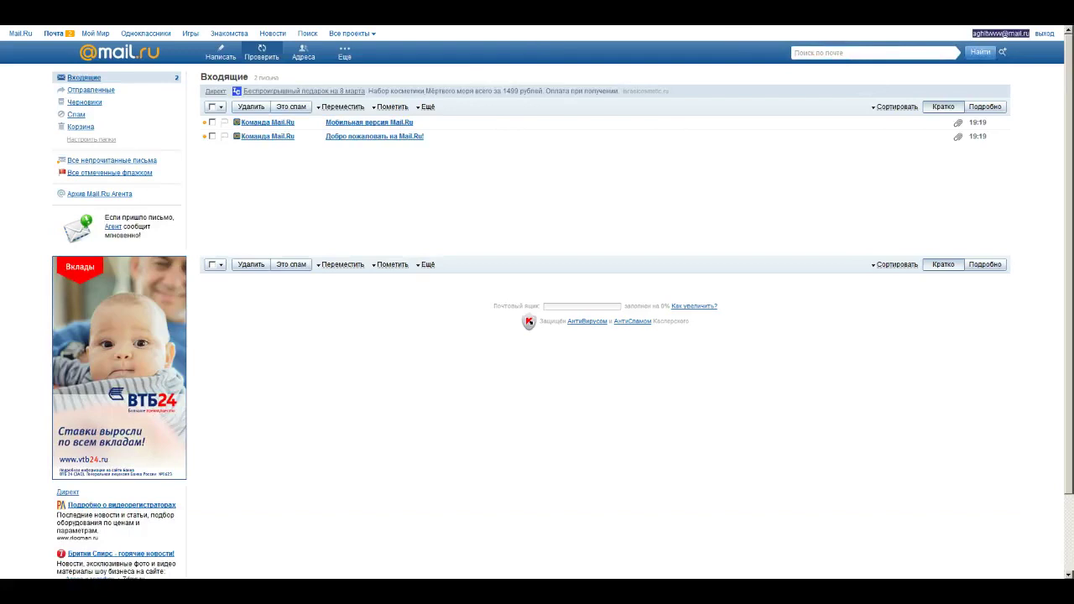
{"action": "key", "text": "alt+Tab"}
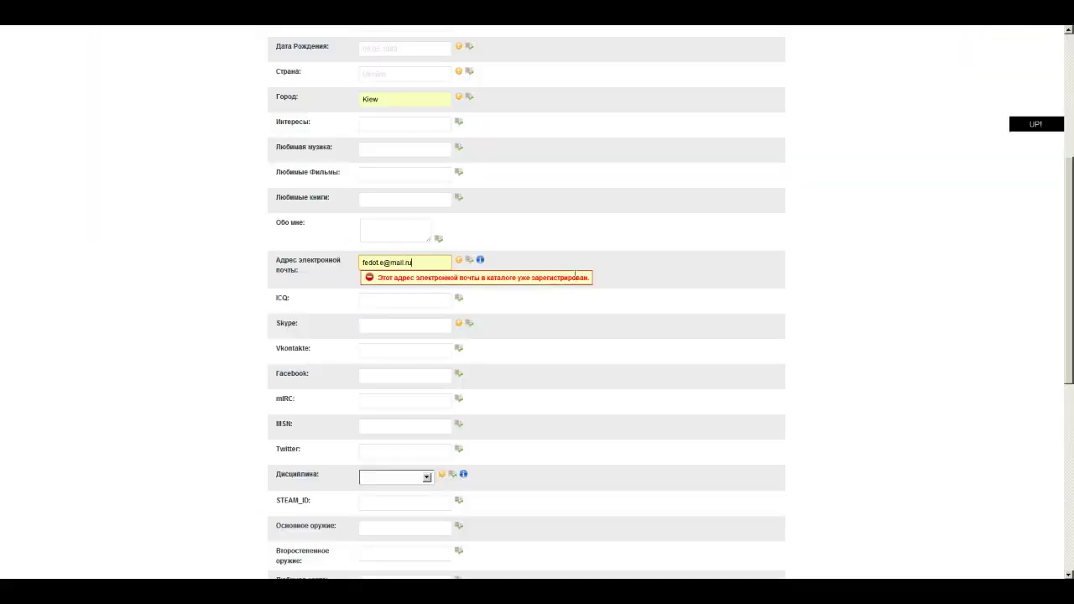
Step: Replace the form's email with the new Mail.ru address and choose Point Blank as discipline
{"action": "key", "text": "ctrl+a"}
{"action": "key", "text": "ctrl+v"}
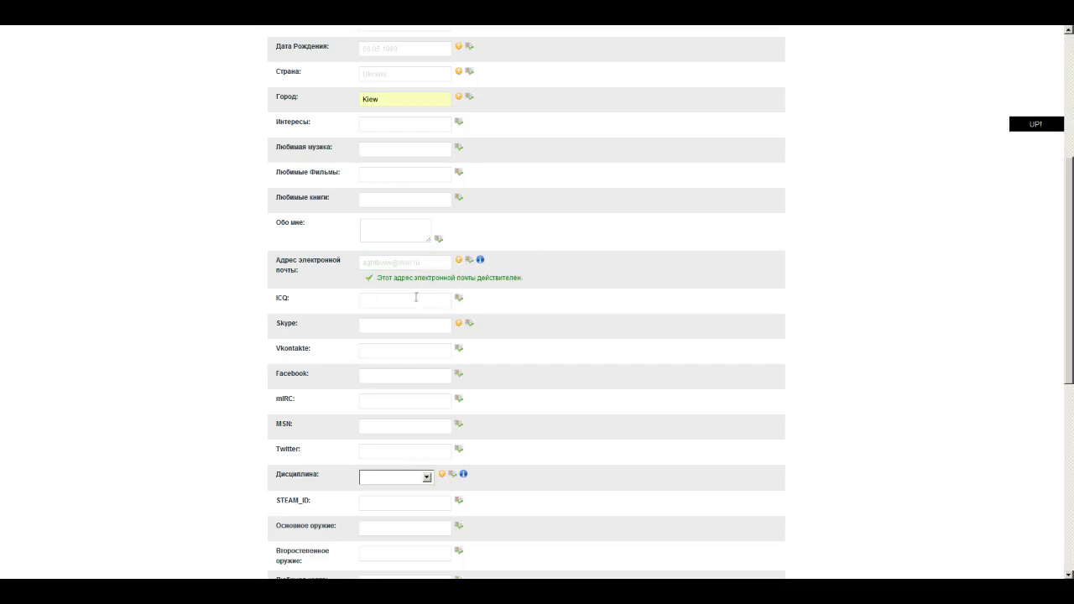
{"action": "left_click", "coordinate": [396, 324]}
{"action": "scroll", "coordinate": [504, 334], "scroll_direction": "down", "scroll_amount": 3}
{"action": "left_click", "coordinate": [426, 328]}
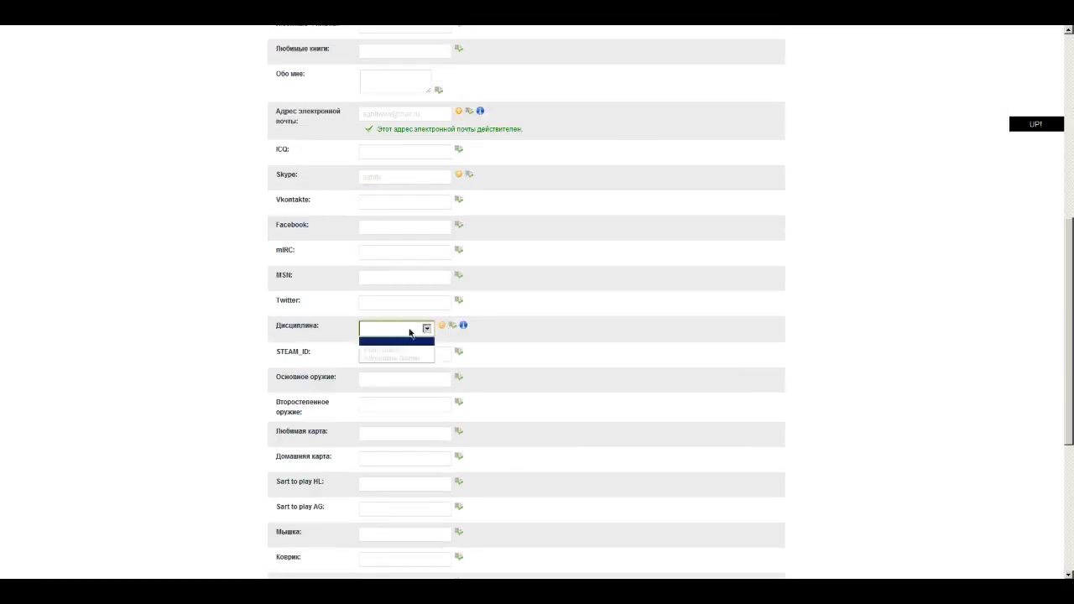
{"action": "left_click", "coordinate": [399, 351]}
Step: Switch to a different discipline and submit the AGHL.TV registration form
{"action": "scroll", "coordinate": [466, 340], "scroll_direction": "down", "scroll_amount": 6}
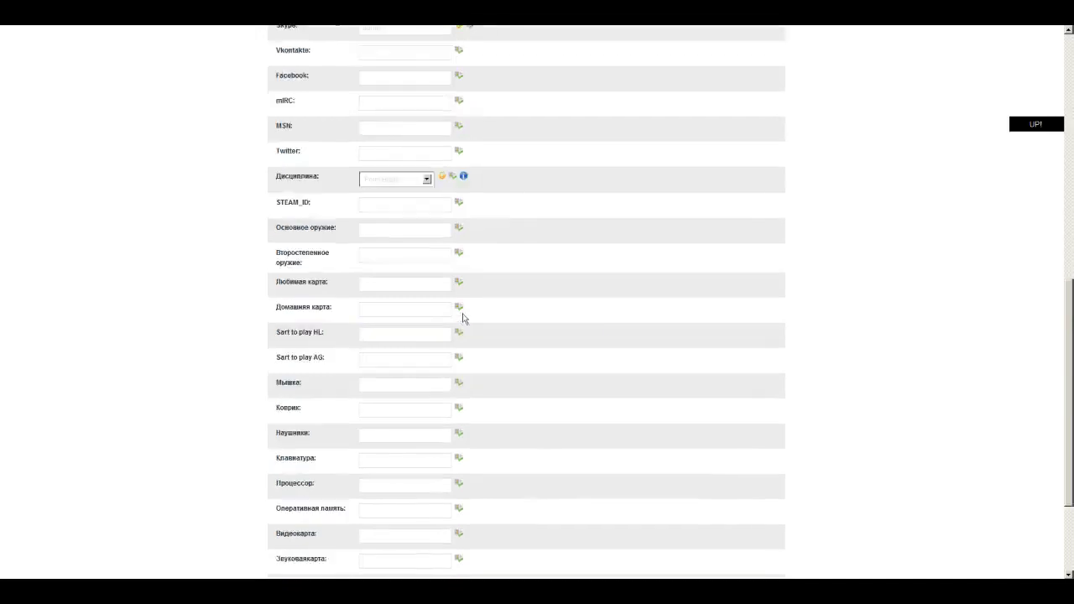
{"action": "scroll", "coordinate": [472, 328], "scroll_direction": "up", "scroll_amount": 4}
{"action": "scroll", "coordinate": [460, 335], "scroll_direction": "down", "scroll_amount": 4}
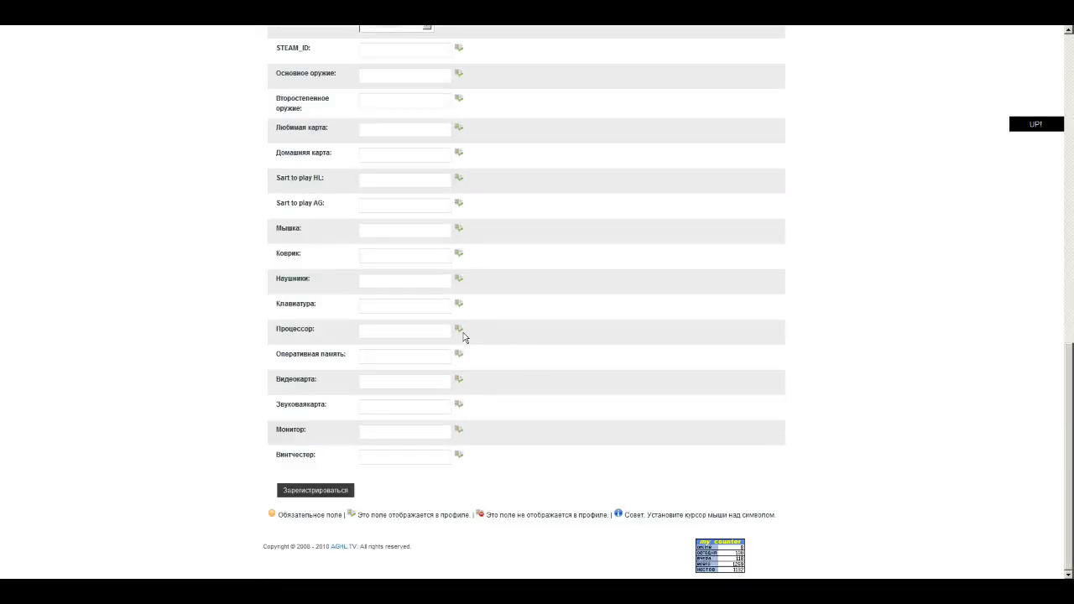
{"action": "scroll", "coordinate": [461, 336], "scroll_direction": "up", "scroll_amount": 4}
{"action": "left_click", "coordinate": [394, 249]}
{"action": "left_click", "coordinate": [395, 271]}
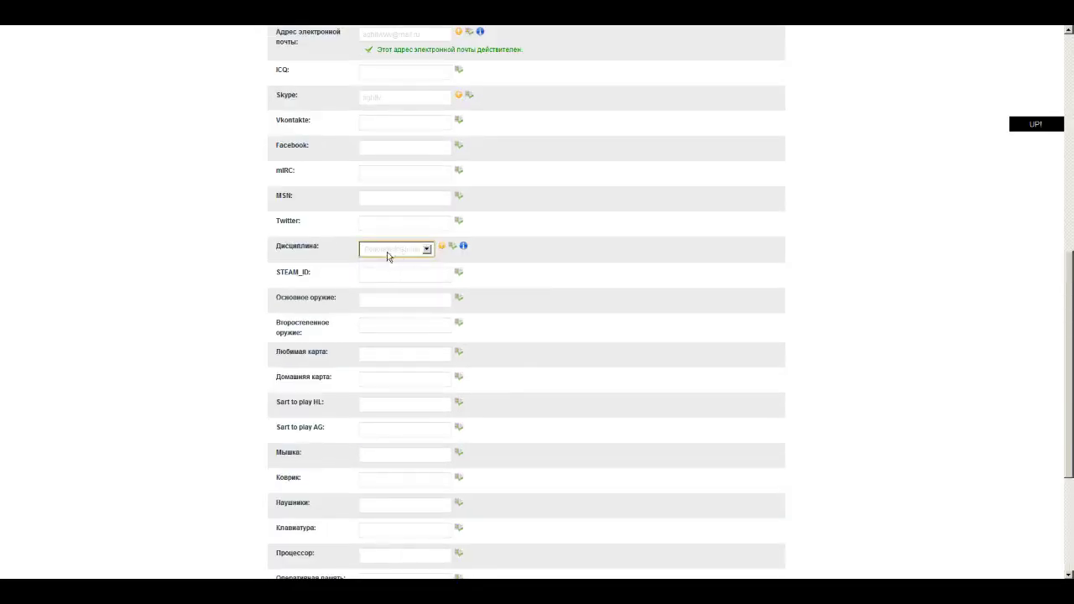
{"action": "left_click", "coordinate": [388, 271]}
{"action": "left_click", "coordinate": [427, 250]}
{"action": "left_click", "coordinate": [426, 249]}
{"action": "scroll", "coordinate": [470, 277], "scroll_direction": "down", "scroll_amount": 4}
{"action": "left_click", "coordinate": [341, 492]}
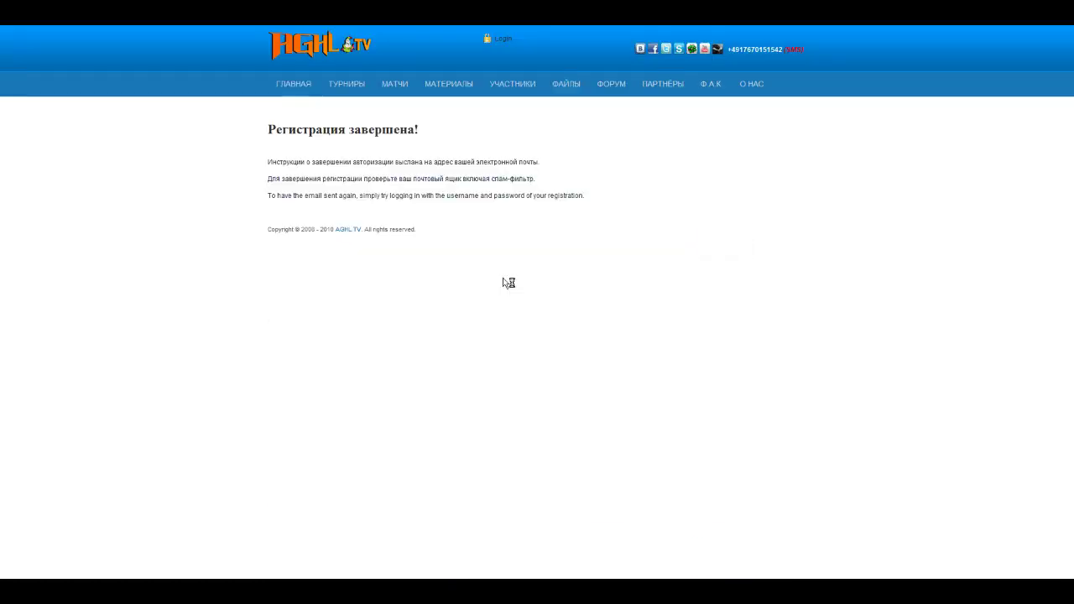
Step: Open the AGHL.TV email in the Mail.ru inbox, follow its confirmation link, then open the site login box
{"action": "left_click_drag", "start_coordinate": [261, 132], "coordinate": [569, 195]}
{"action": "left_click", "coordinate": [569, 195]}
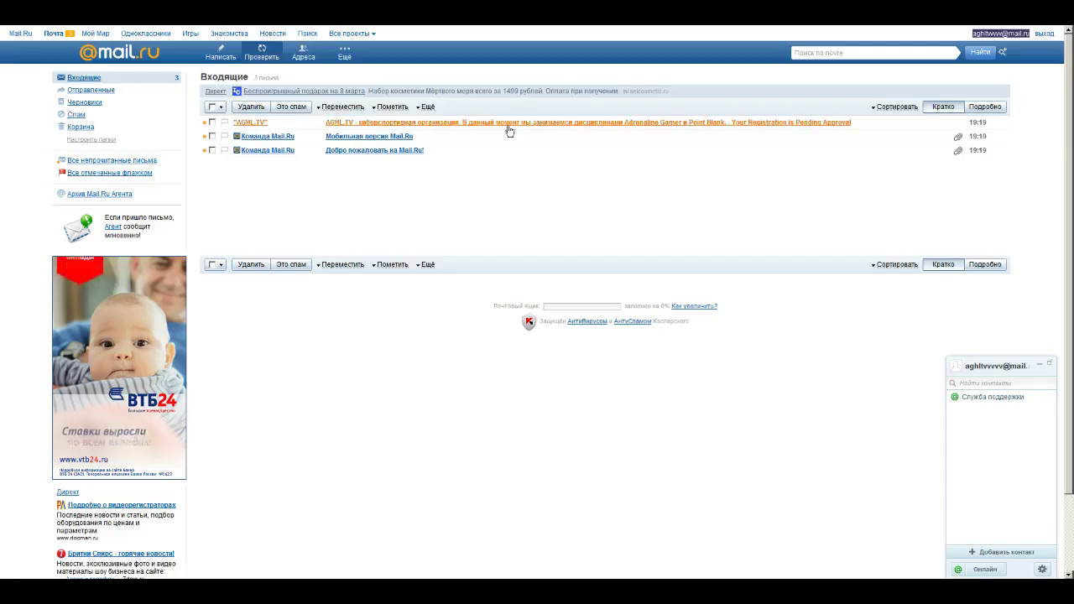
{"action": "left_click", "coordinate": [509, 124]}
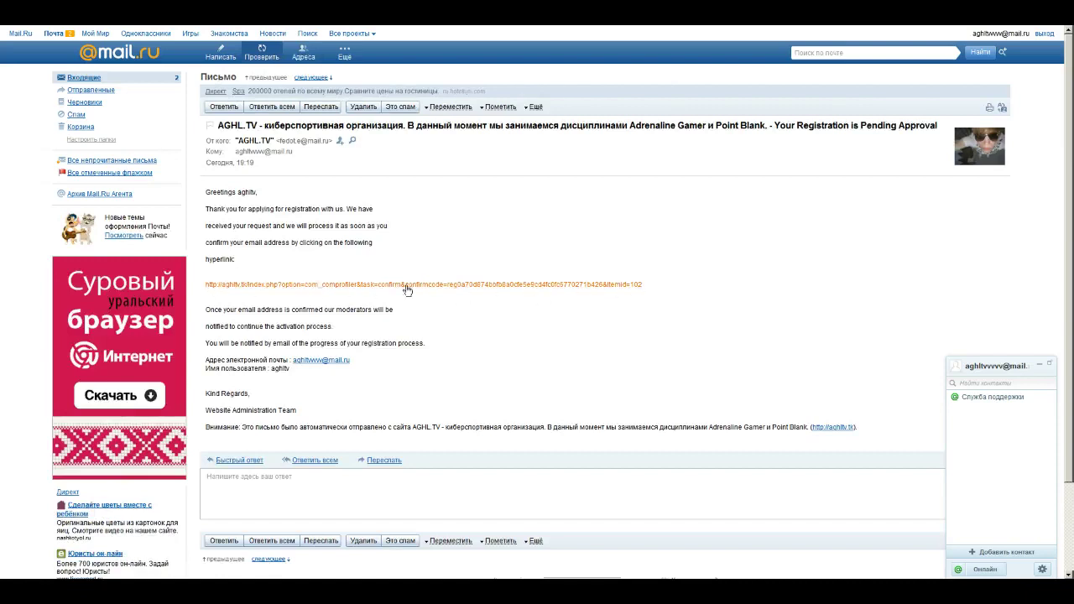
{"action": "left_click", "coordinate": [365, 290]}
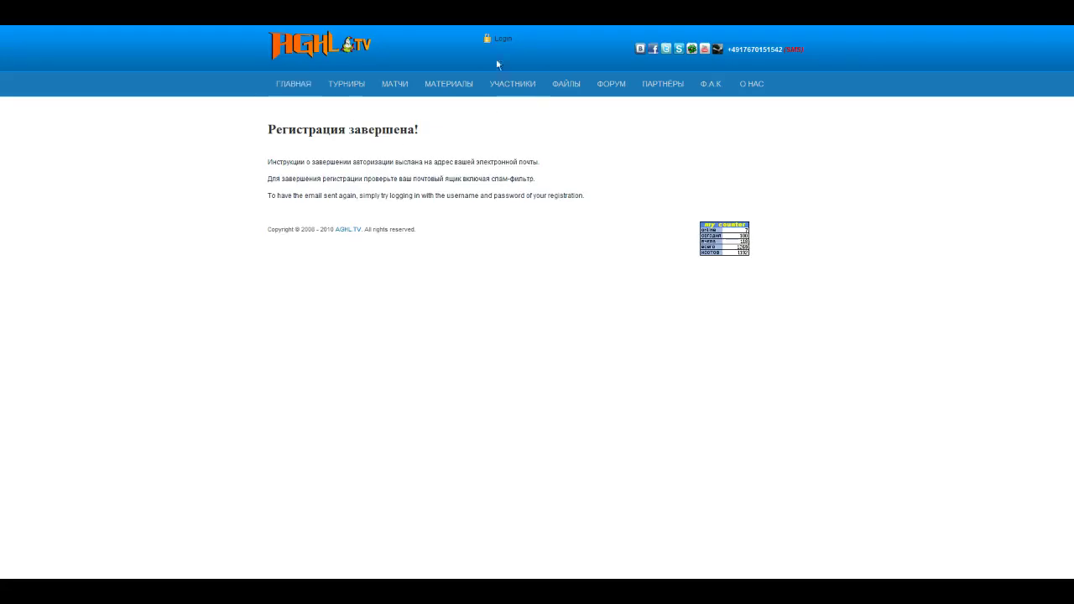
{"action": "left_click", "coordinate": [500, 40]}
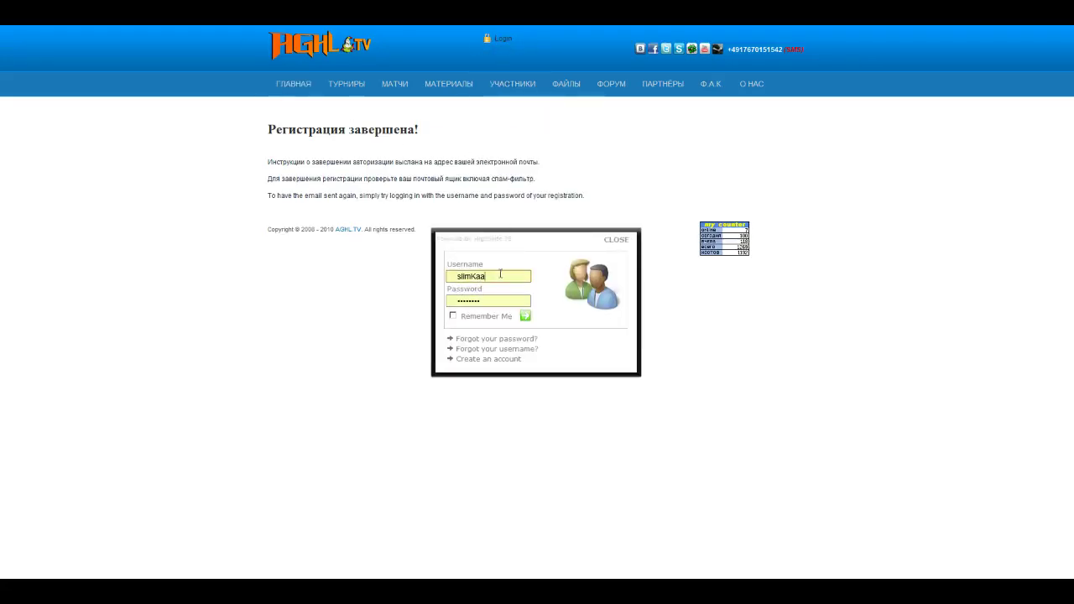
Step: Log in with the new account's username and password, keeping the login remembered
{"action": "left_click_drag", "start_coordinate": [500, 275], "coordinate": [436, 280]}
{"action": "type", "text": "aghltv"}
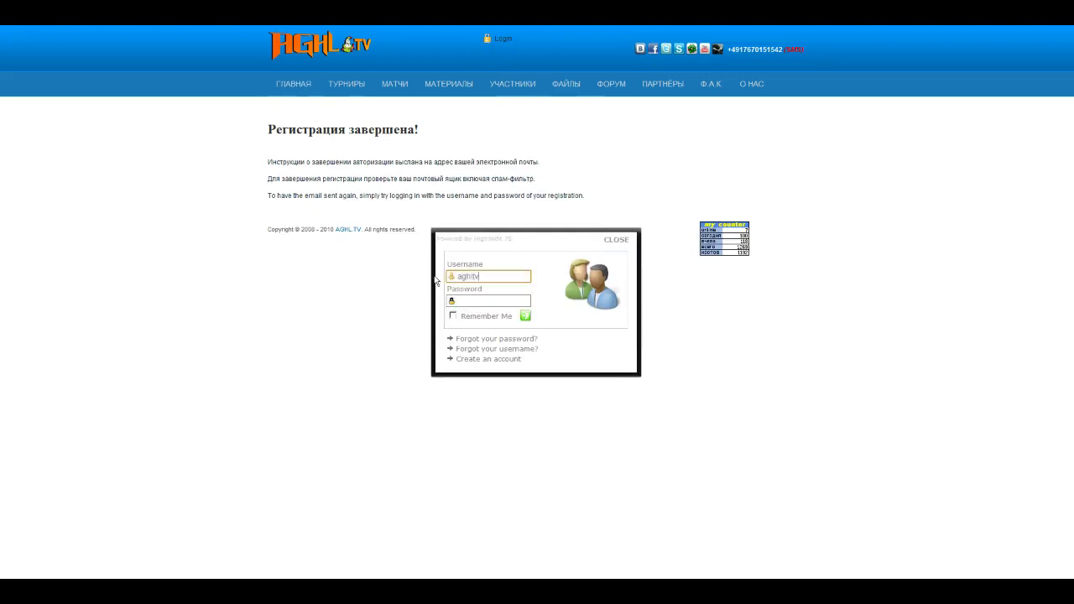
{"action": "left_click", "coordinate": [474, 300]}
{"action": "left_click", "coordinate": [453, 315]}
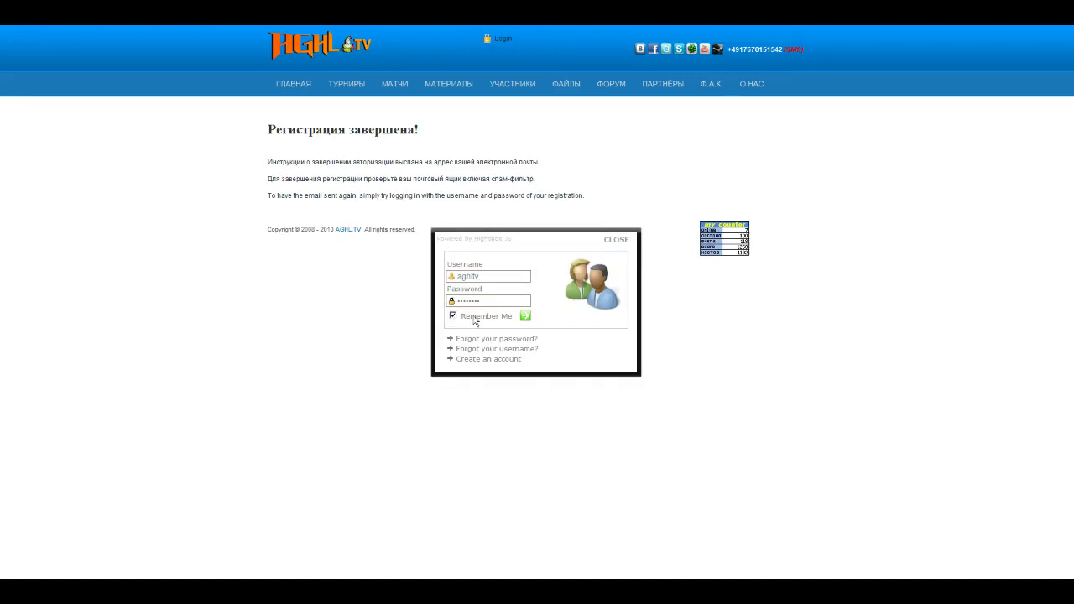
{"action": "left_click", "coordinate": [525, 318]}
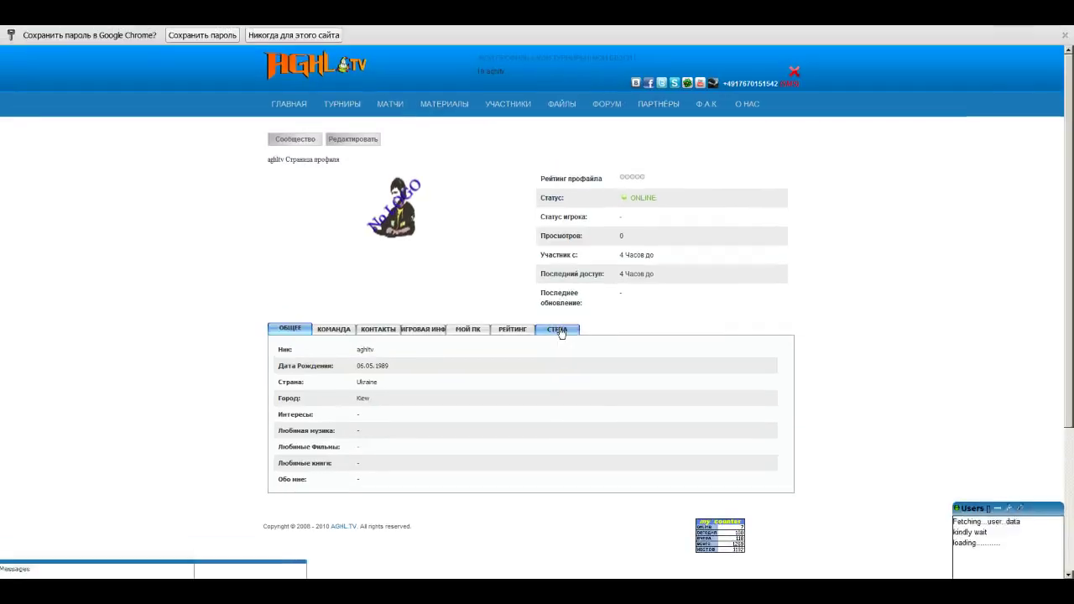
Step: Browse the profile's team, contacts, game info and PC specs sections, ending on the wall
{"action": "left_click", "coordinate": [347, 334]}
{"action": "left_click", "coordinate": [375, 332]}
{"action": "left_click", "coordinate": [423, 333]}
{"action": "left_click", "coordinate": [467, 332]}
{"action": "left_click", "coordinate": [558, 332]}
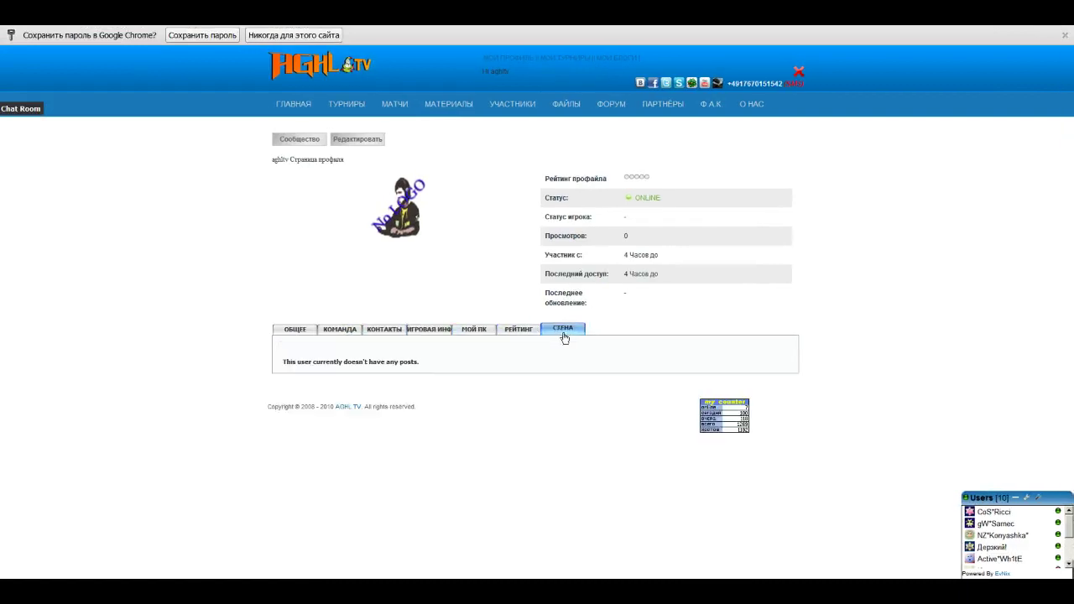